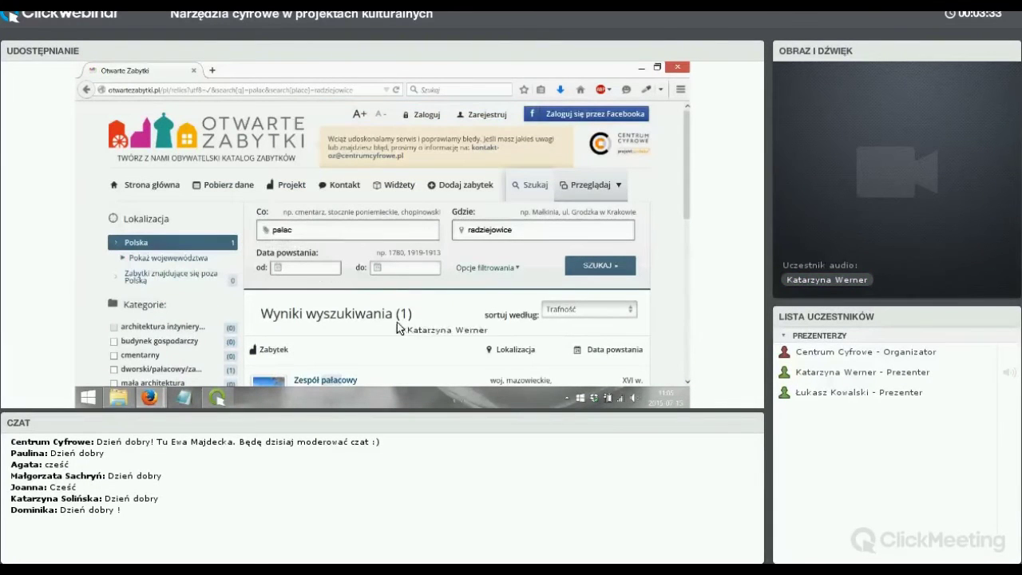
Step: Open the "Zespół pałacowy" monument record from the search results for palaces in Radziejowice
{"action": "scroll", "coordinate": [408, 328], "scroll_direction": "down", "scroll_amount": 1}
{"action": "scroll", "coordinate": [408, 328], "scroll_direction": "down", "scroll_amount": 3}
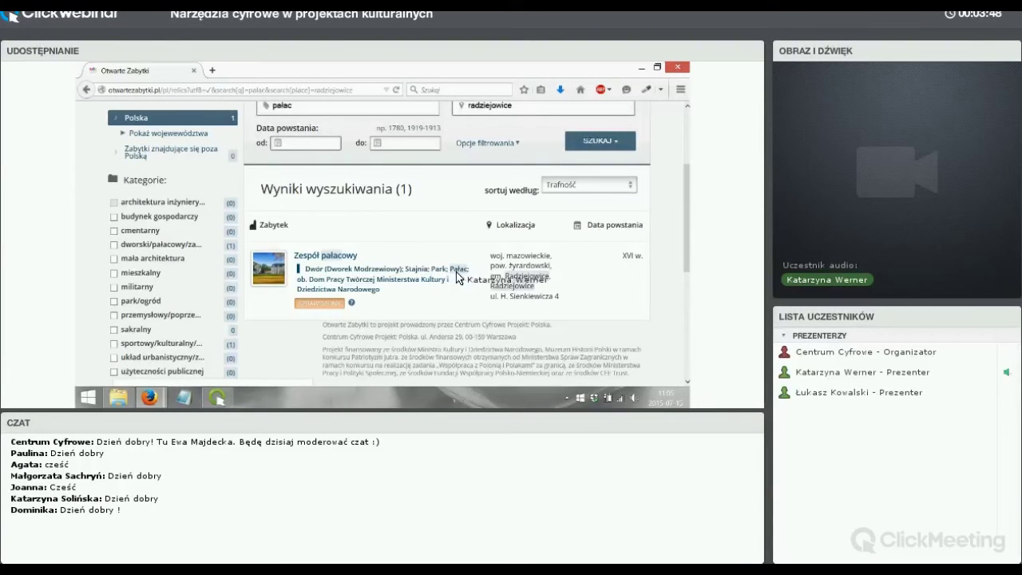
{"action": "left_click", "coordinate": [333, 257]}
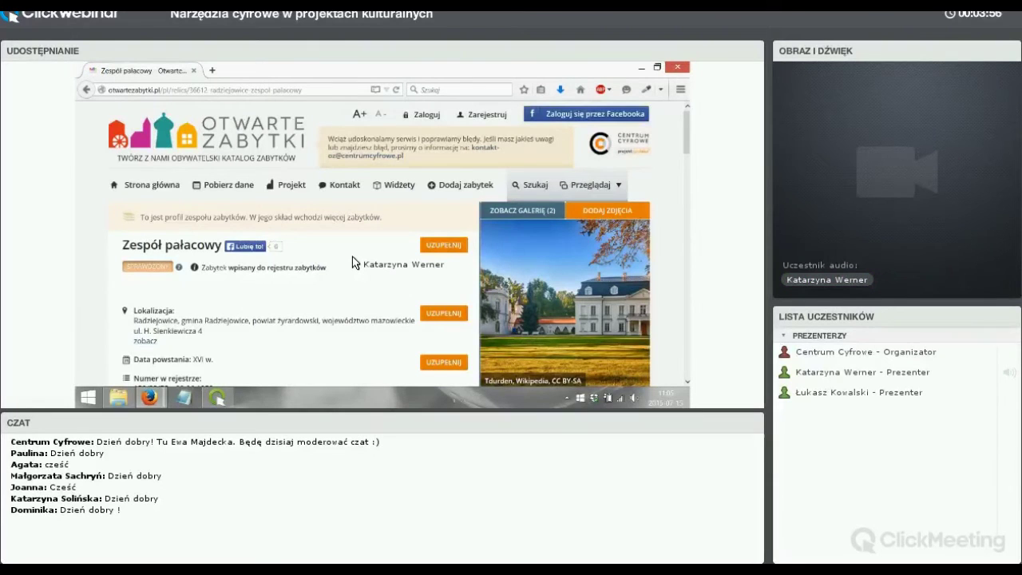
{"action": "scroll", "coordinate": [356, 263], "scroll_direction": "down", "scroll_amount": 2}
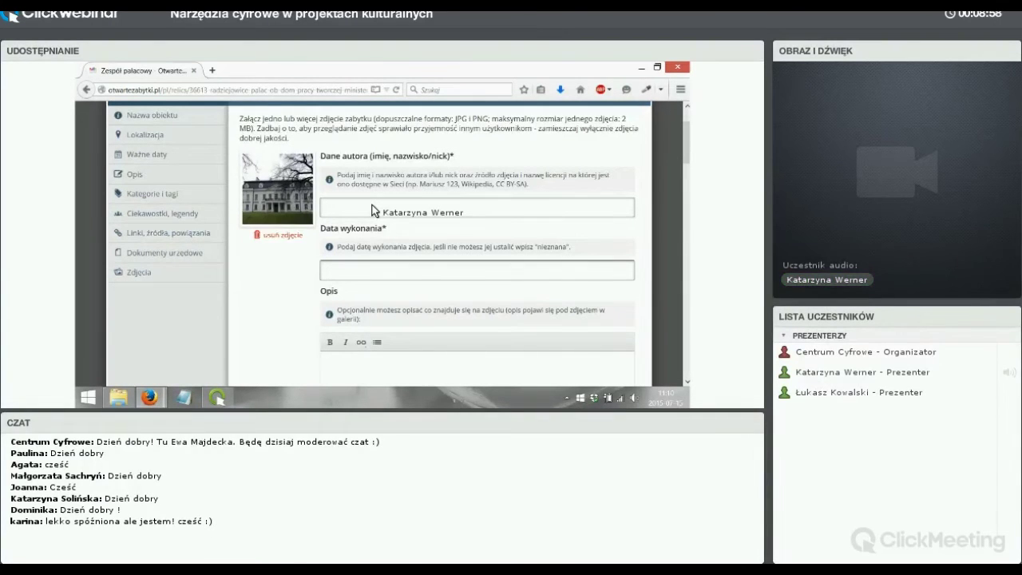
Step: Fill in the photo's author details with the suggested author credit for Wikipedia, CC BY-SA
{"action": "type", "text": "j"}
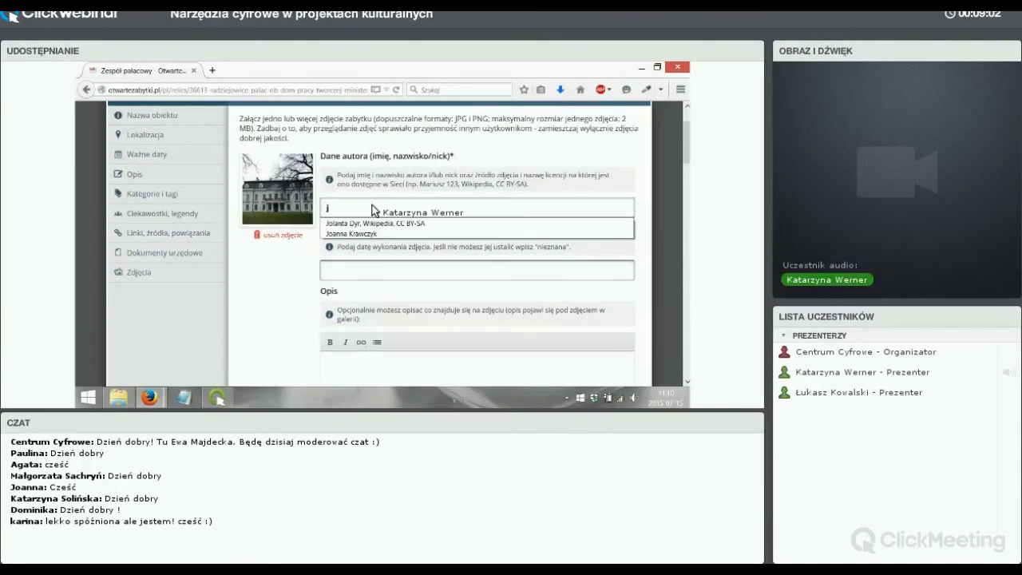
{"action": "key", "text": "Down"}
{"action": "key", "text": "Return"}
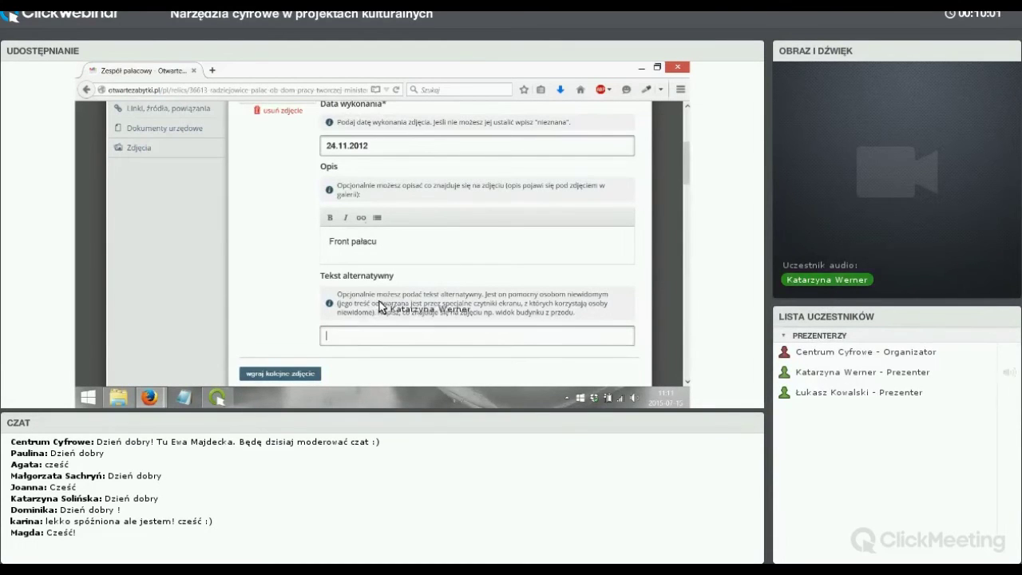
Step: Set the photo's alternative text to "Widok budyku z przodu", then save the gallery and close the monument editor
{"action": "scroll", "coordinate": [381, 296], "scroll_direction": "down", "scroll_amount": 2}
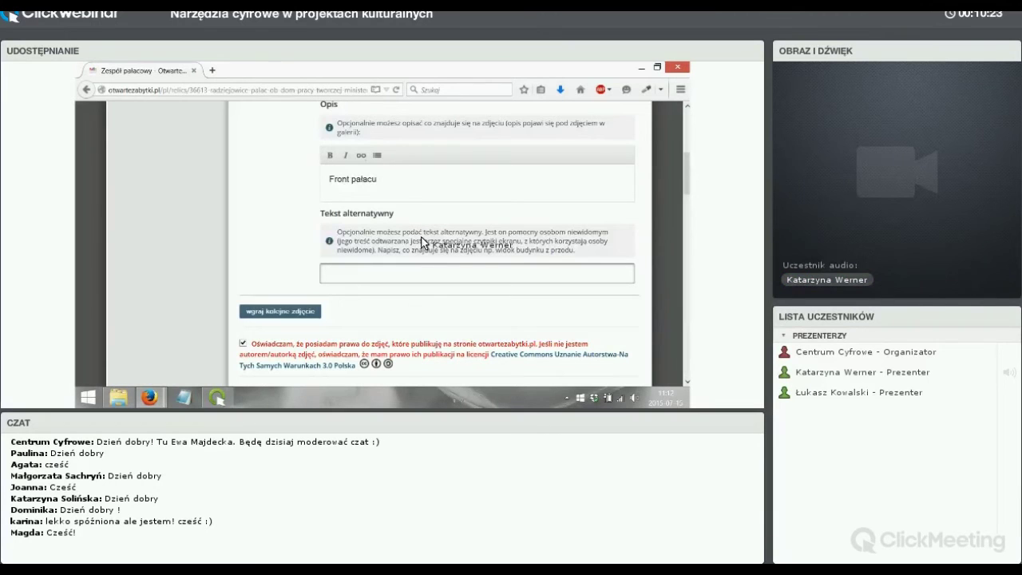
{"action": "type", "text": "Widok"}
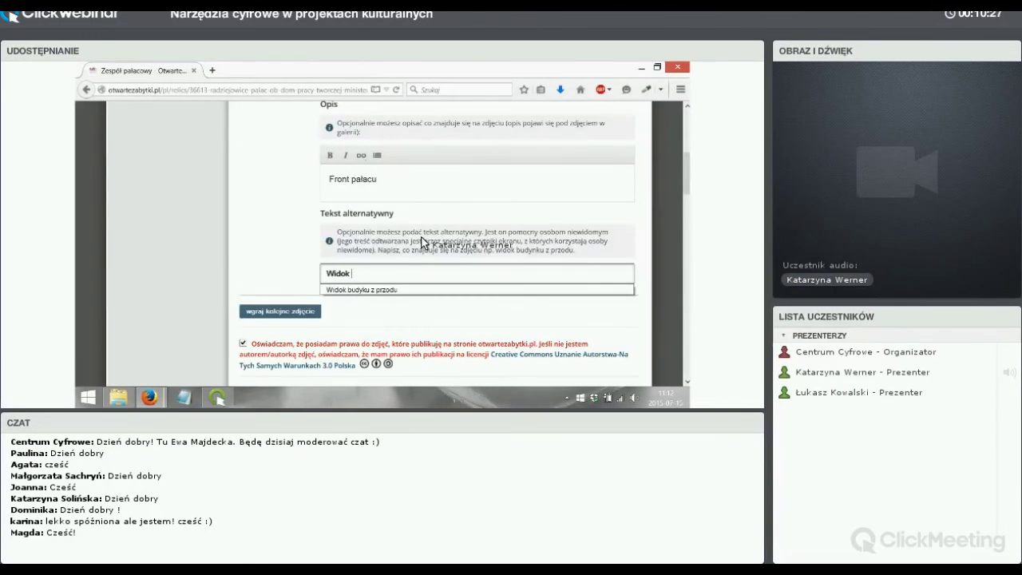
{"action": "key", "text": "Down"}
{"action": "key", "text": "Return"}
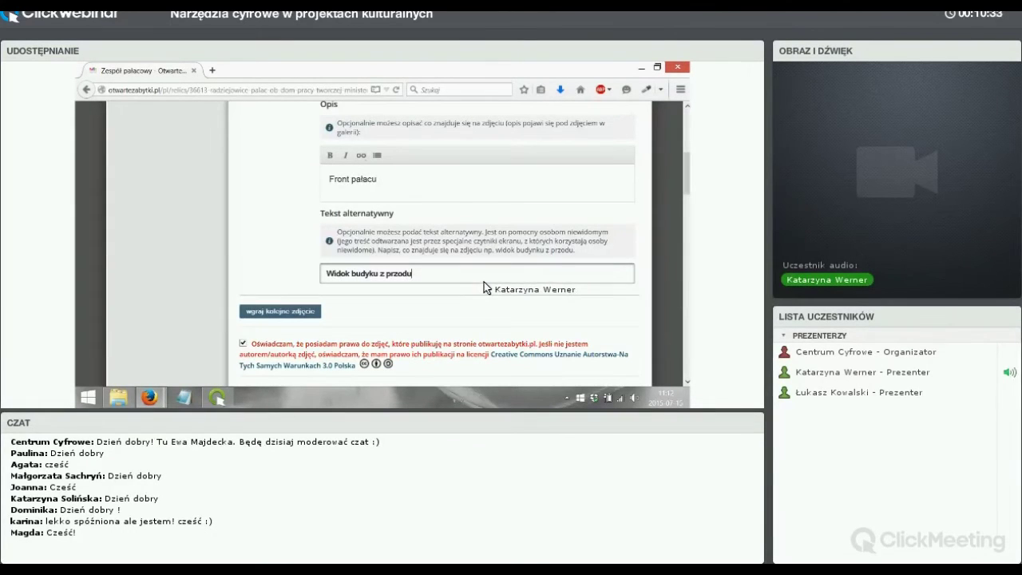
{"action": "scroll", "coordinate": [484, 282], "scroll_direction": "down", "scroll_amount": 2}
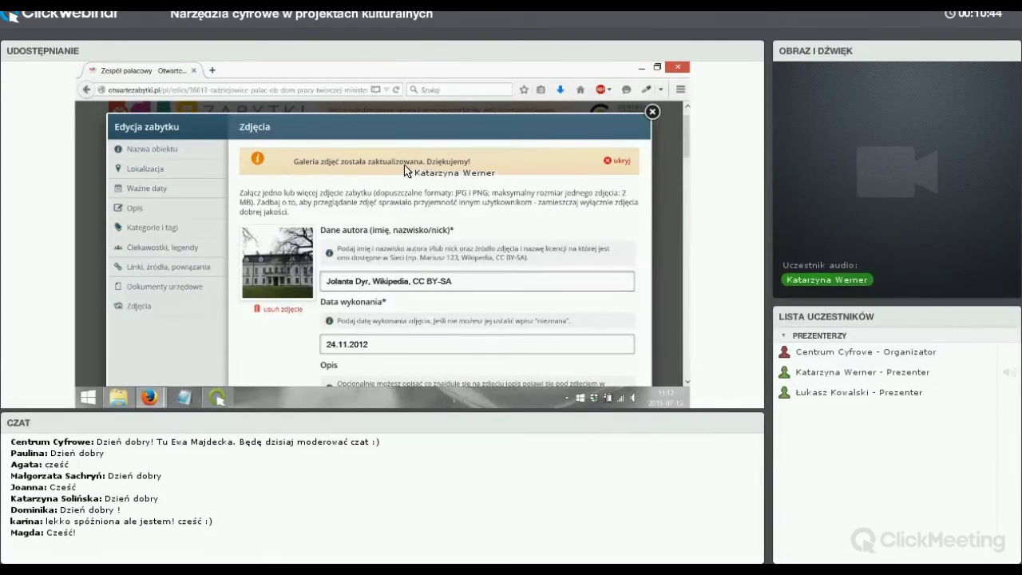
{"action": "left_click", "coordinate": [652, 112]}
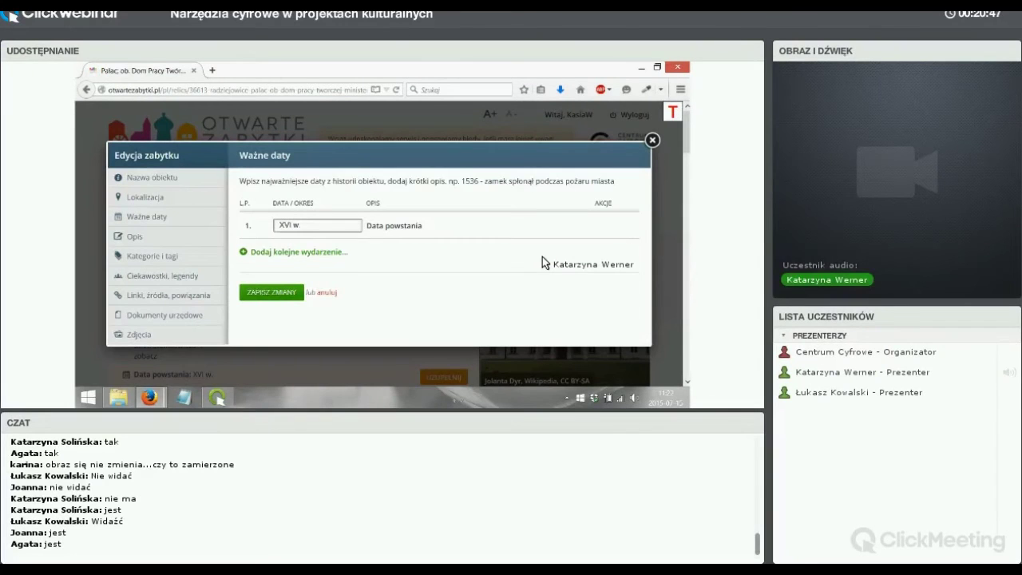
Step: Add an event dated 1965 to the monument's important dates and choose a suggested description for it
{"action": "left_click", "coordinate": [297, 252]}
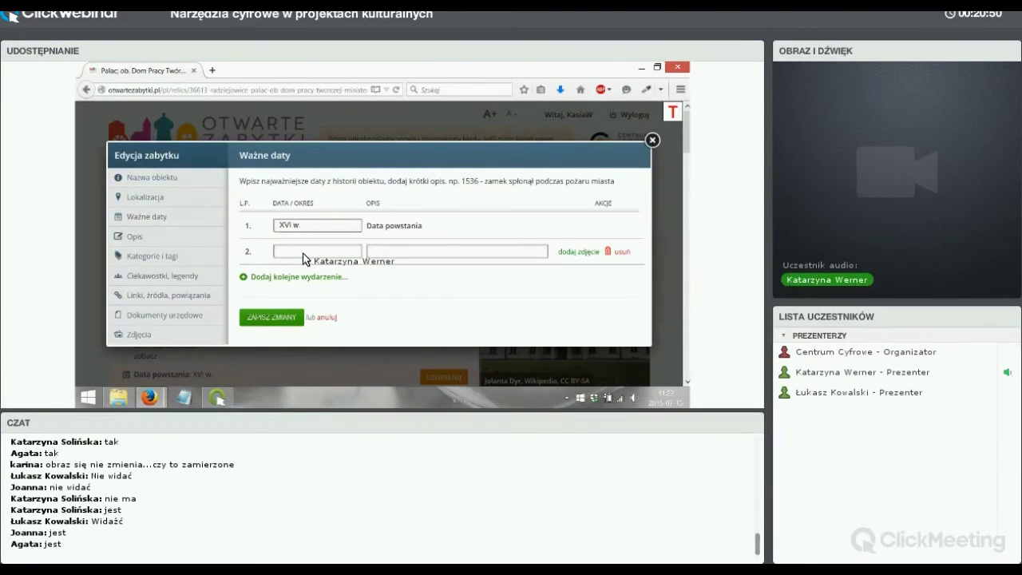
{"action": "type", "text": "1965"}
{"action": "left_click", "coordinate": [397, 249]}
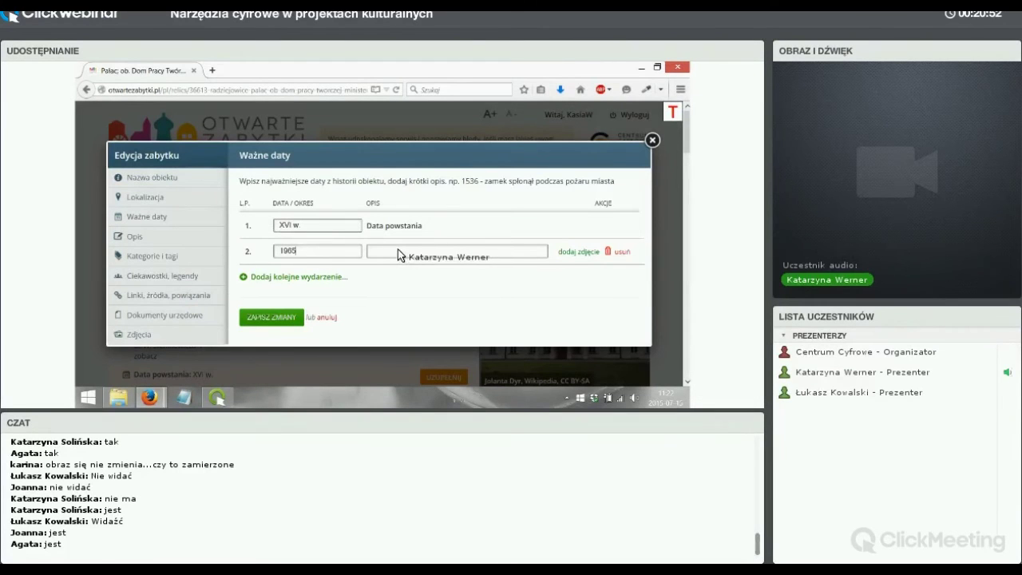
{"action": "key", "text": "Down"}
{"action": "key", "text": "Down"}
{"action": "key", "text": "Return"}
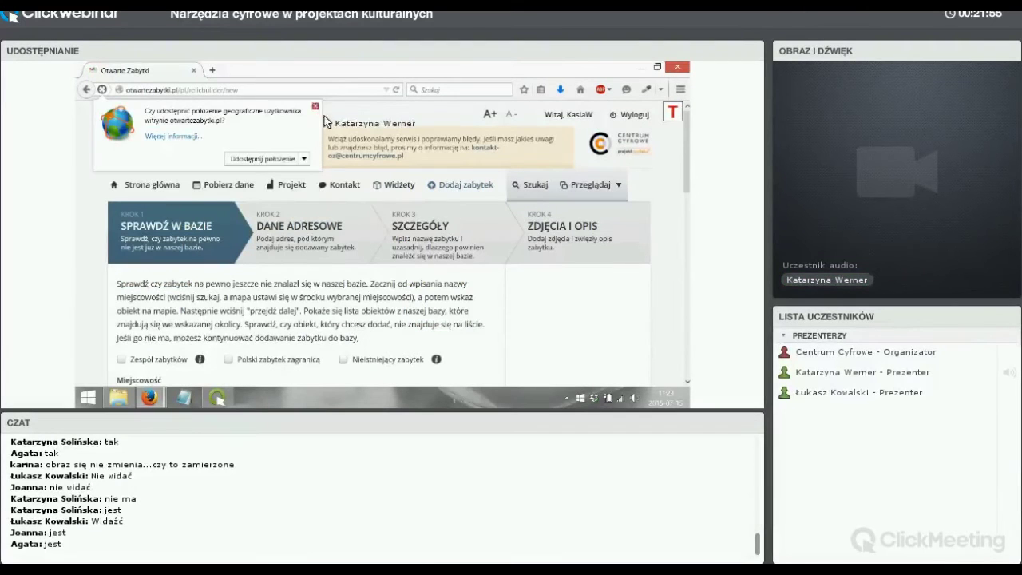
Step: Dismiss the location-sharing request and search for the locality "Radziejowice" on the new monument form
{"action": "left_click", "coordinate": [321, 118]}
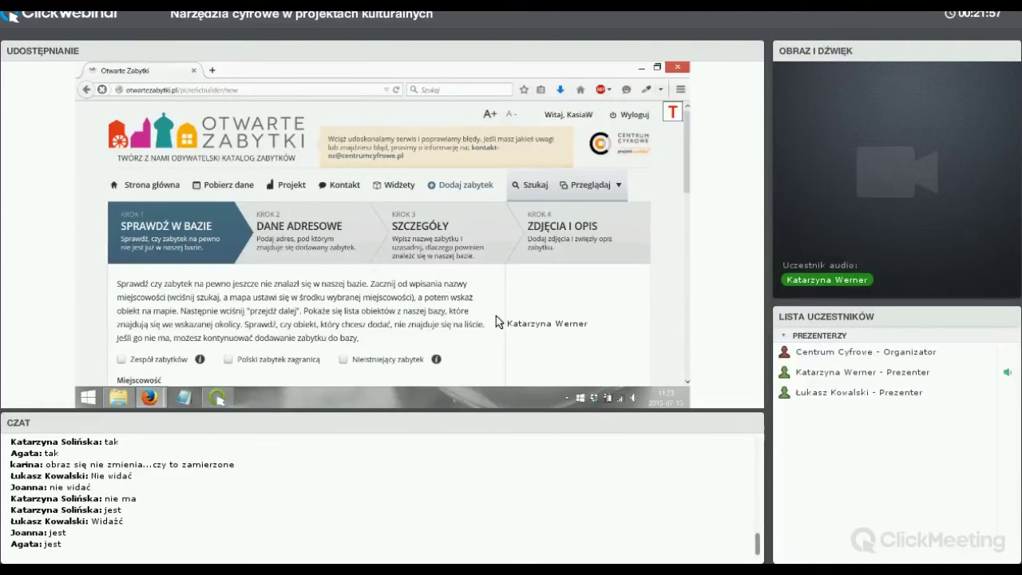
{"action": "scroll", "coordinate": [502, 311], "scroll_direction": "down", "scroll_amount": 1}
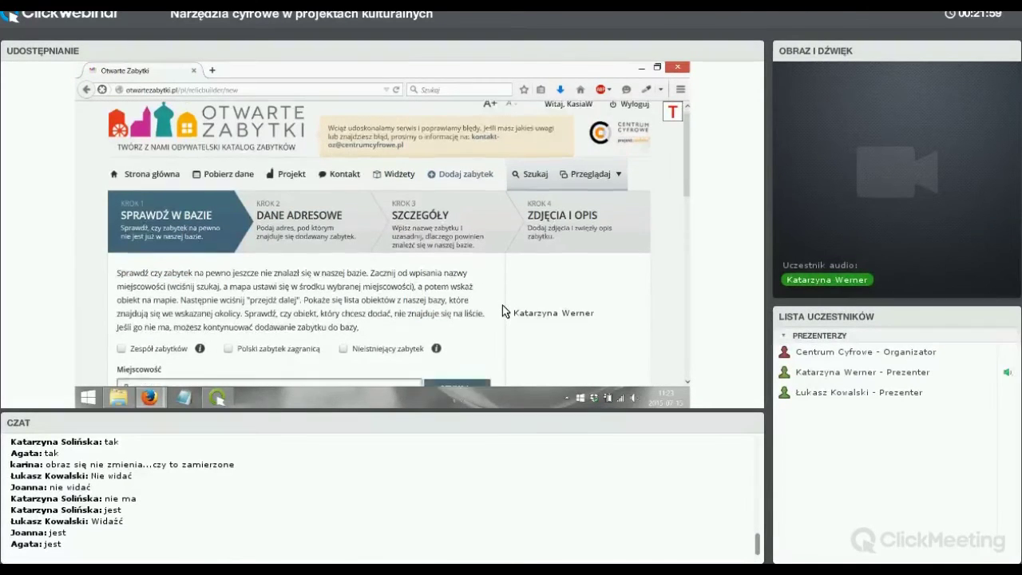
{"action": "scroll", "coordinate": [503, 305], "scroll_direction": "down", "scroll_amount": 2}
{"action": "scroll", "coordinate": [514, 296], "scroll_direction": "down", "scroll_amount": 2}
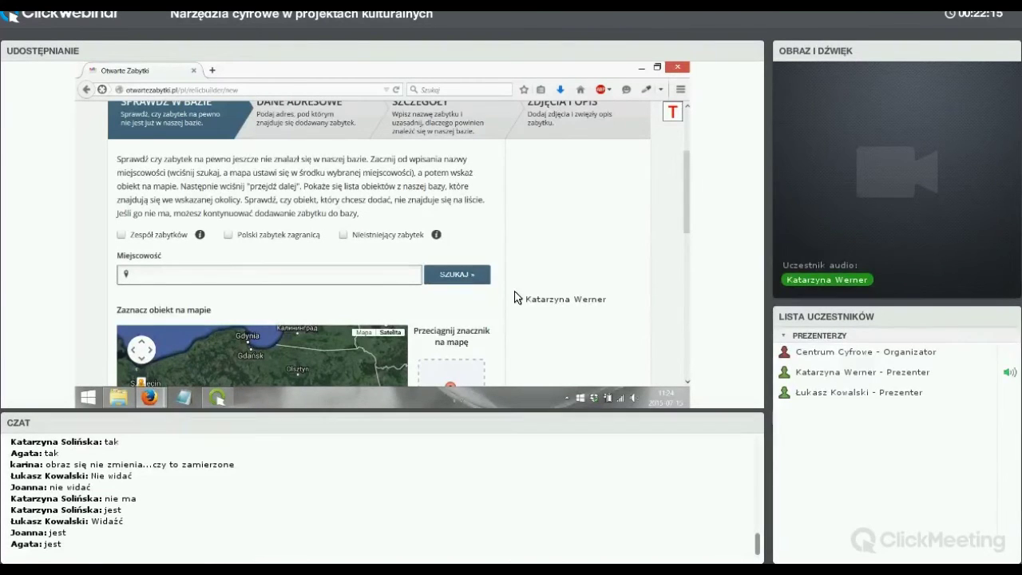
{"action": "left_click", "coordinate": [242, 277]}
{"action": "type", "text": "radzi"}
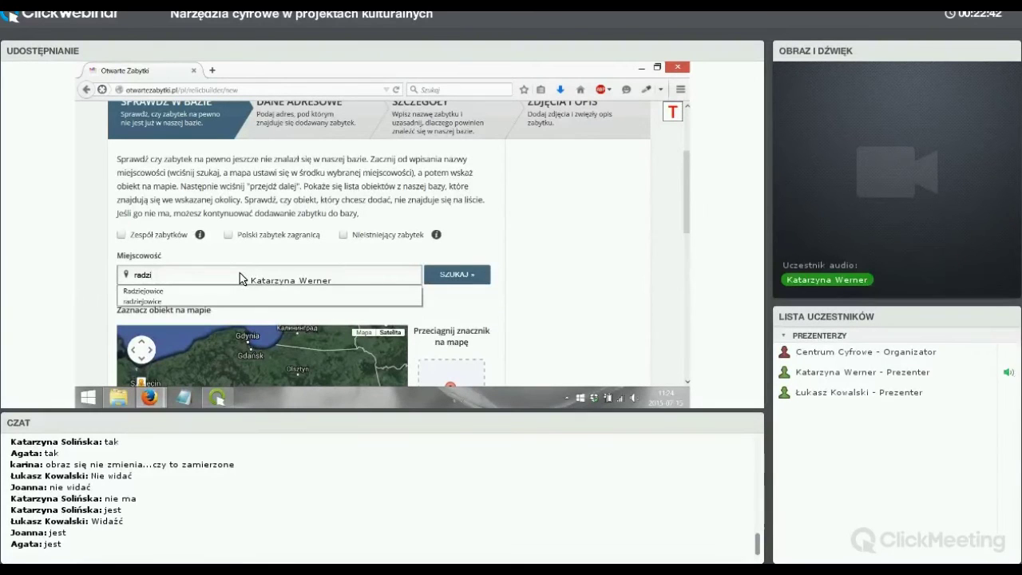
{"action": "key", "text": "Down"}
{"action": "key", "text": "Return"}
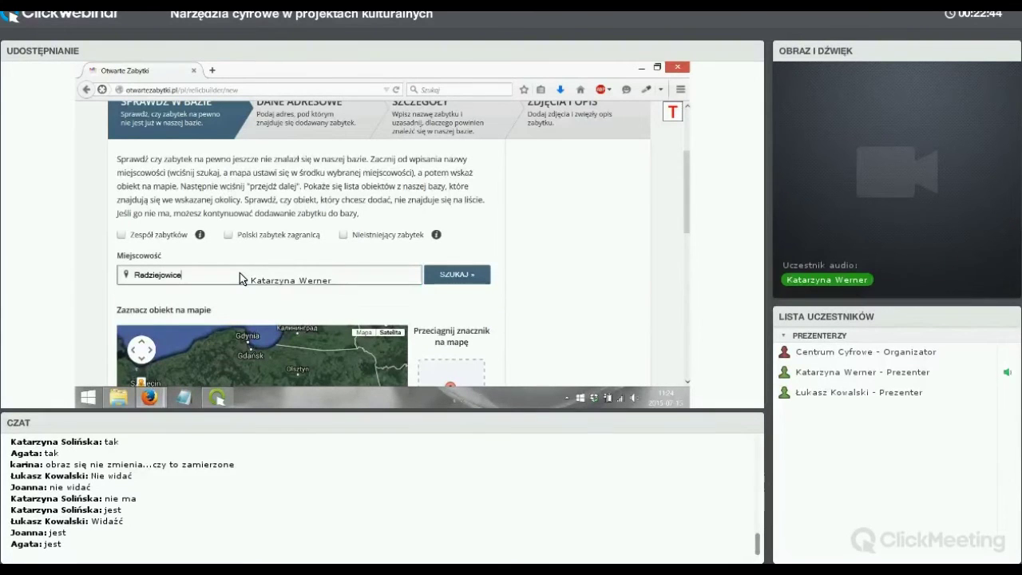
{"action": "left_click", "coordinate": [459, 278]}
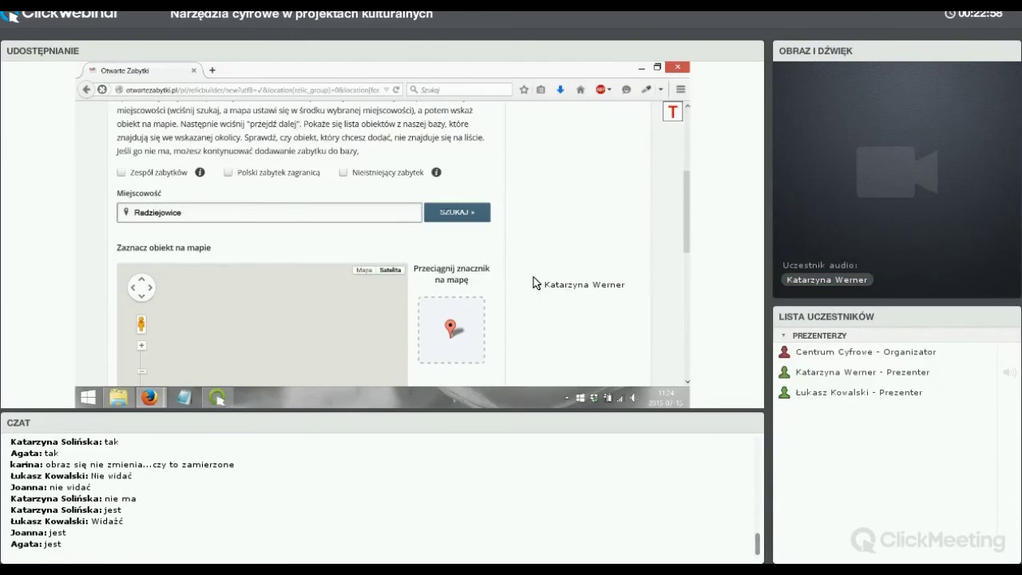
Step: Declare that the new monument is not among the nearby existing ones and accept the prefilled address details
{"action": "scroll", "coordinate": [533, 277], "scroll_direction": "down", "scroll_amount": 3}
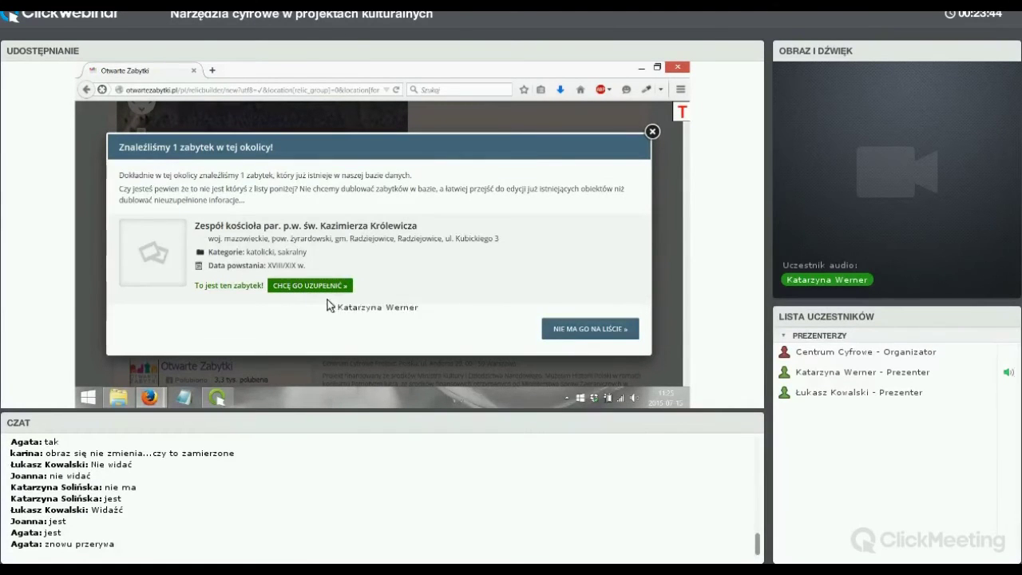
{"action": "left_click", "coordinate": [587, 331]}
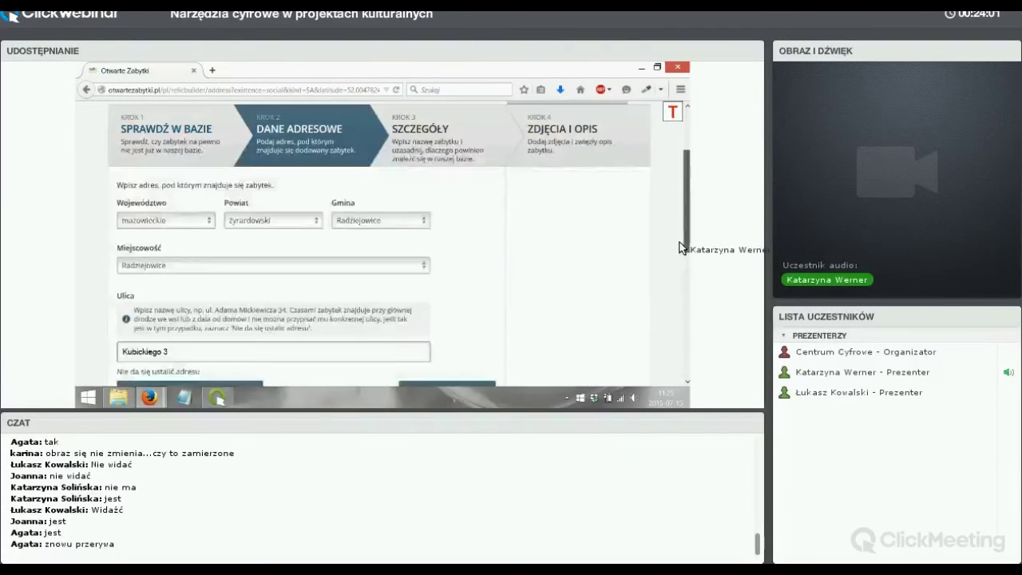
{"action": "scroll", "coordinate": [681, 248], "scroll_direction": "down", "scroll_amount": 1}
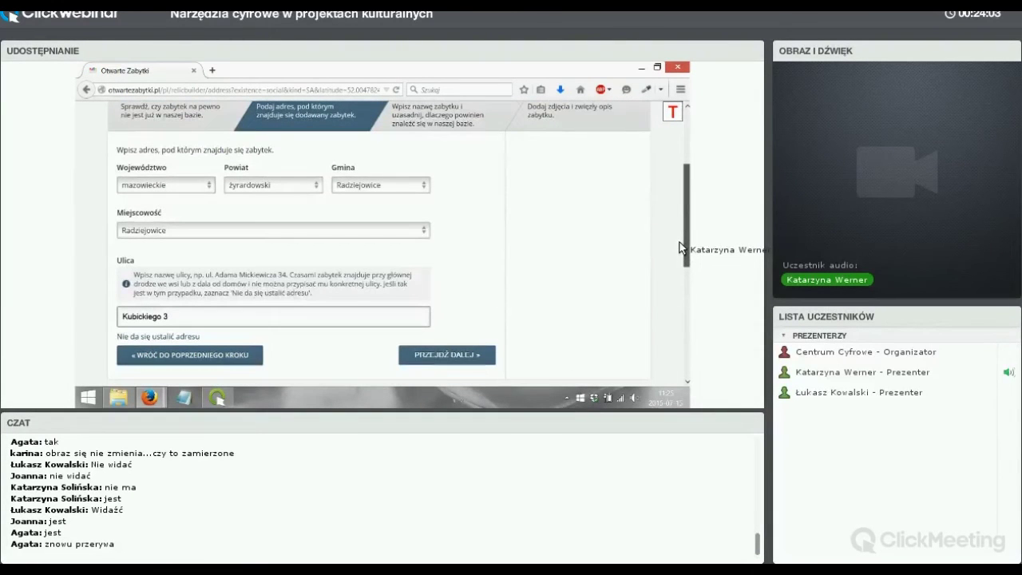
{"action": "scroll", "coordinate": [681, 252], "scroll_direction": "down", "scroll_amount": 1}
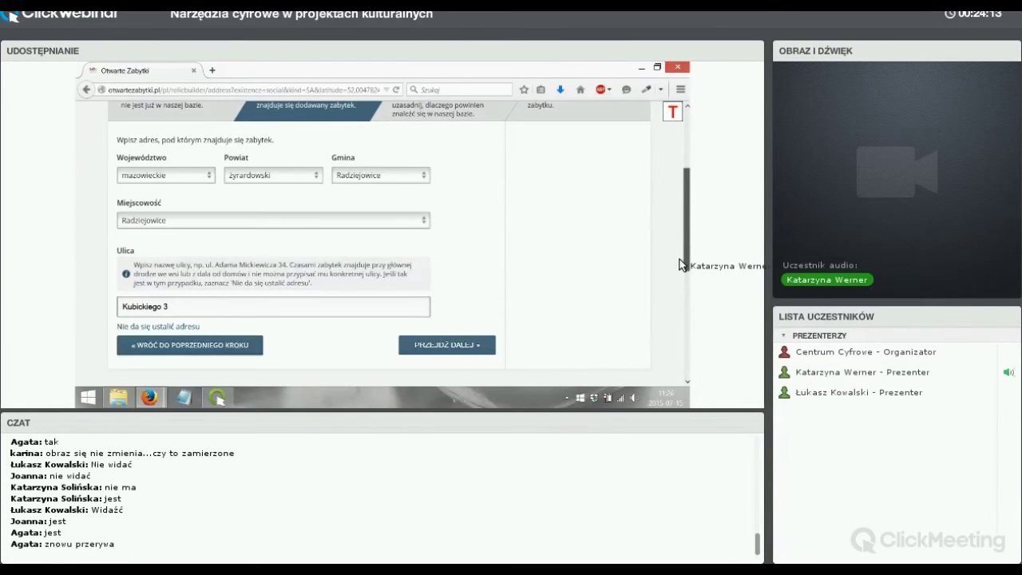
{"action": "scroll", "coordinate": [680, 266], "scroll_direction": "down", "scroll_amount": 1}
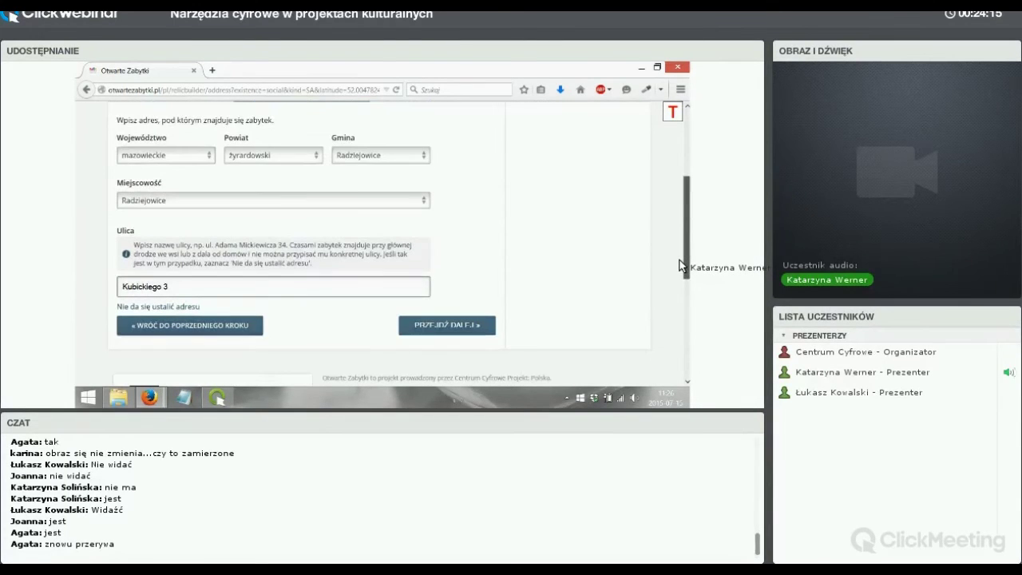
{"action": "scroll", "coordinate": [679, 266], "scroll_direction": "down", "scroll_amount": 1}
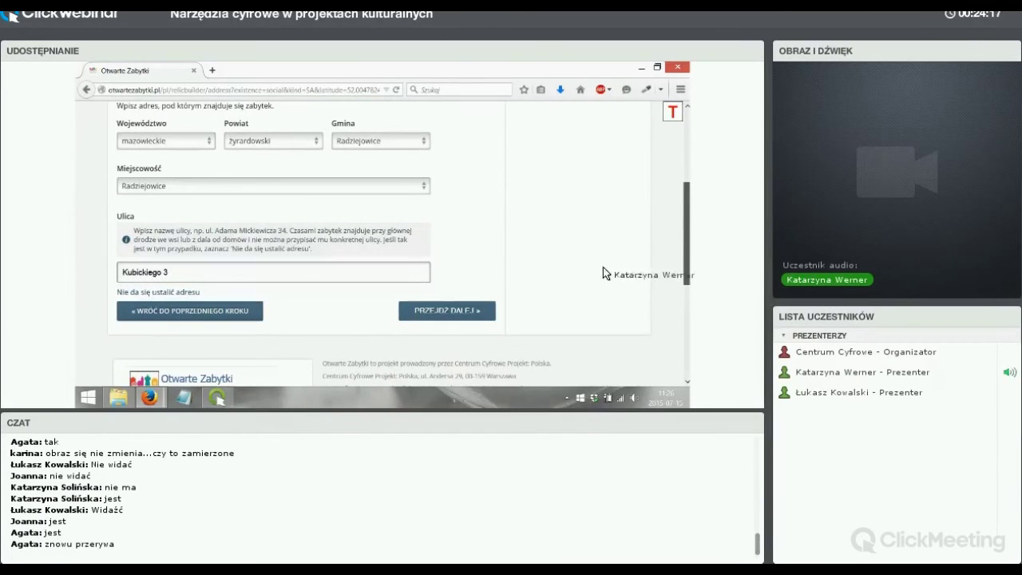
{"action": "left_click", "coordinate": [456, 313]}
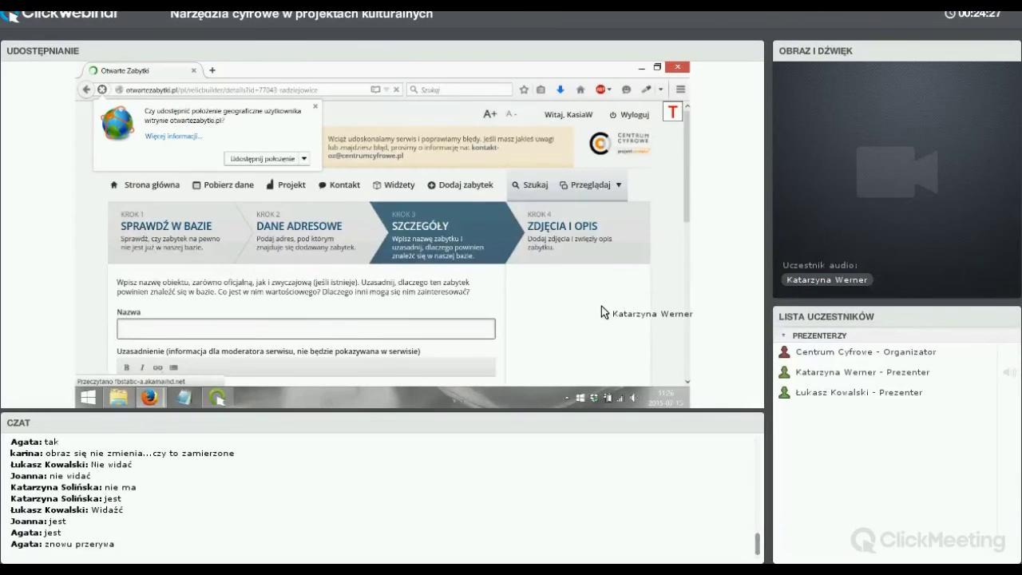
Step: Dismiss the location-sharing request and name the new monument "Wiatrak"
{"action": "scroll", "coordinate": [601, 305], "scroll_direction": "down", "scroll_amount": 2}
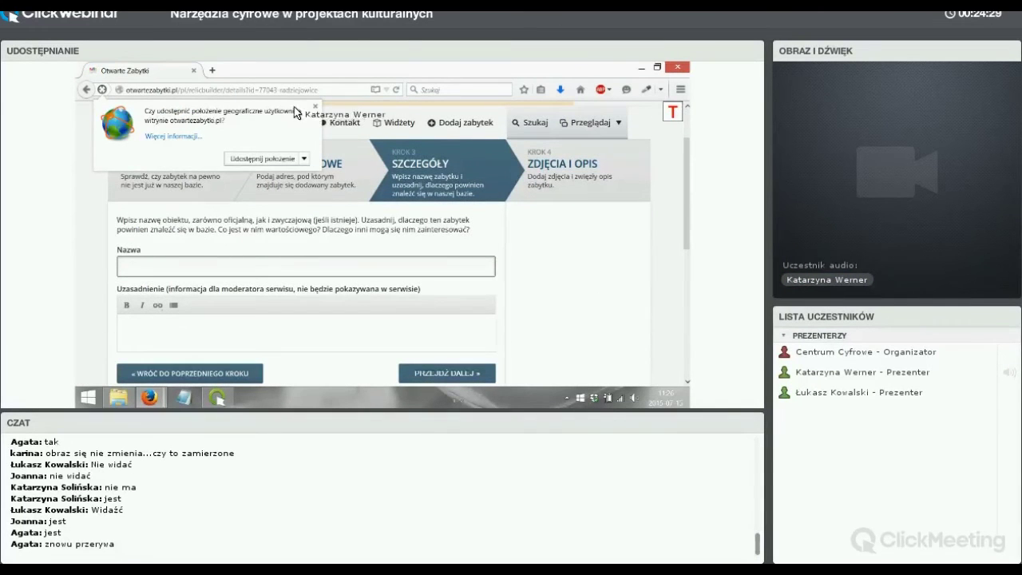
{"action": "left_click", "coordinate": [315, 106]}
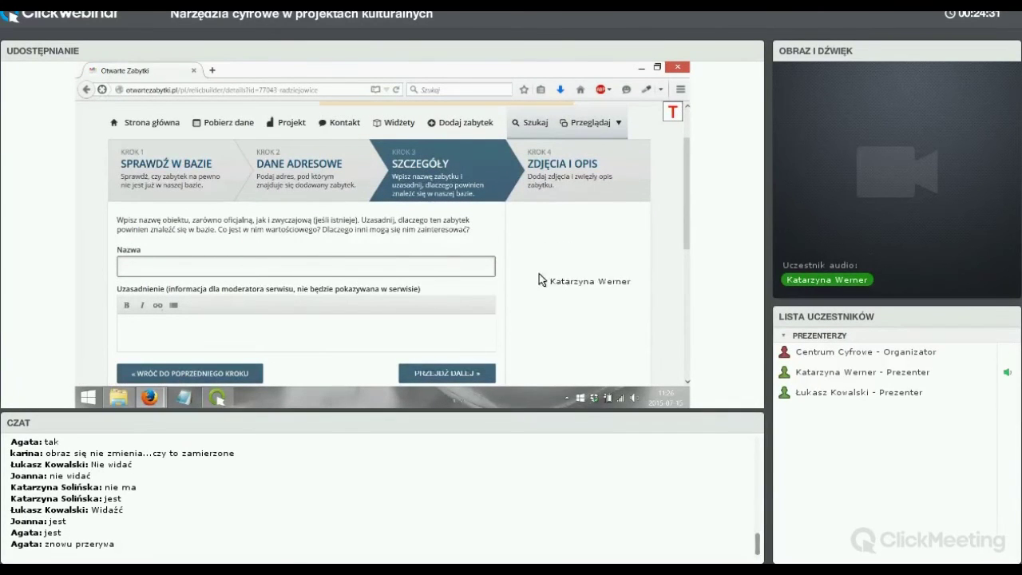
{"action": "left_click", "coordinate": [236, 268]}
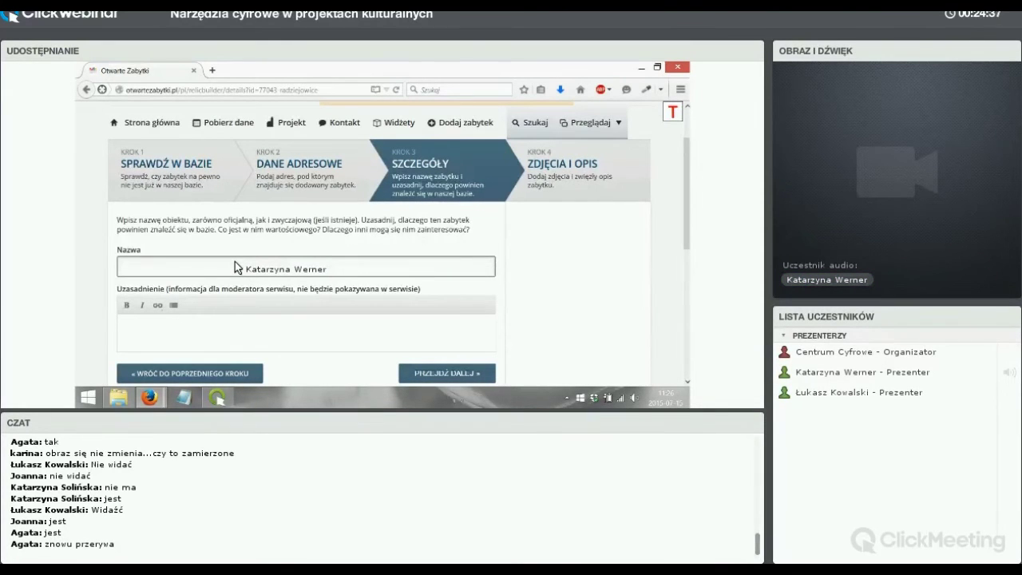
{"action": "type", "text": "Wiatrak"}
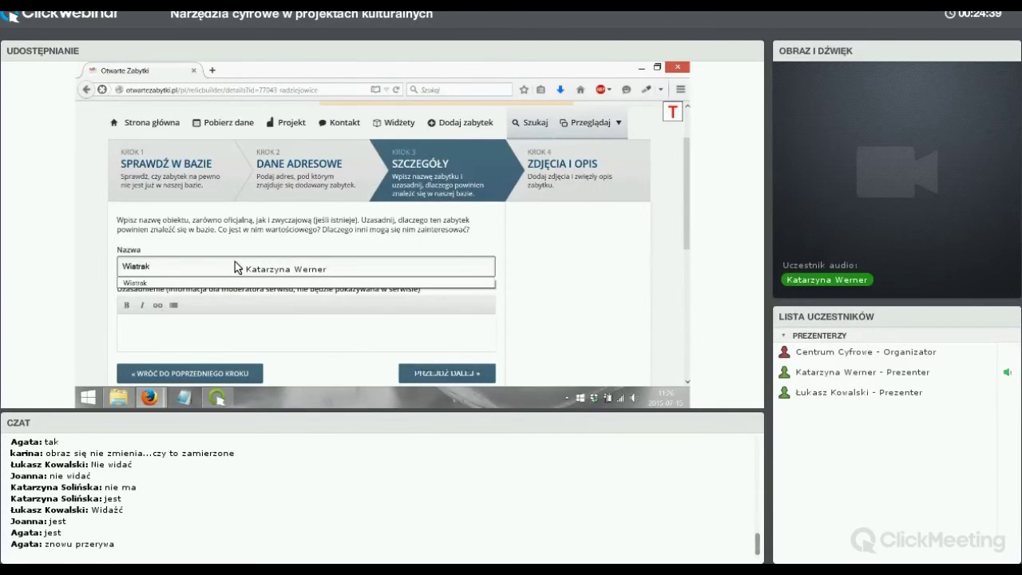
Step: Enter the justification "Ważnym zabytkiem młynarstwa" for the new monument and proceed to the photos and description stage
{"action": "left_click", "coordinate": [224, 333]}
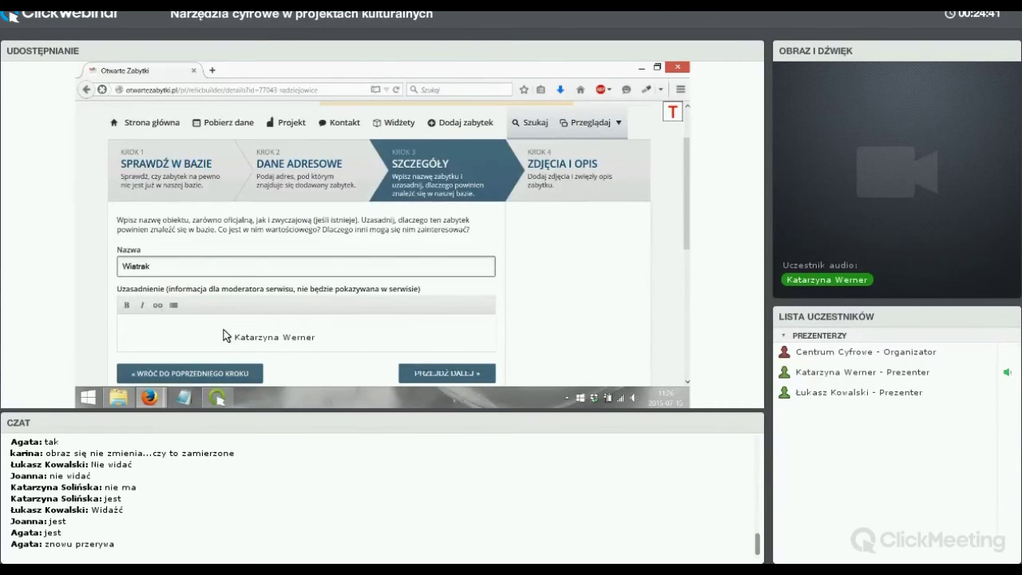
{"action": "scroll", "coordinate": [260, 268], "scroll_direction": "down", "scroll_amount": 2}
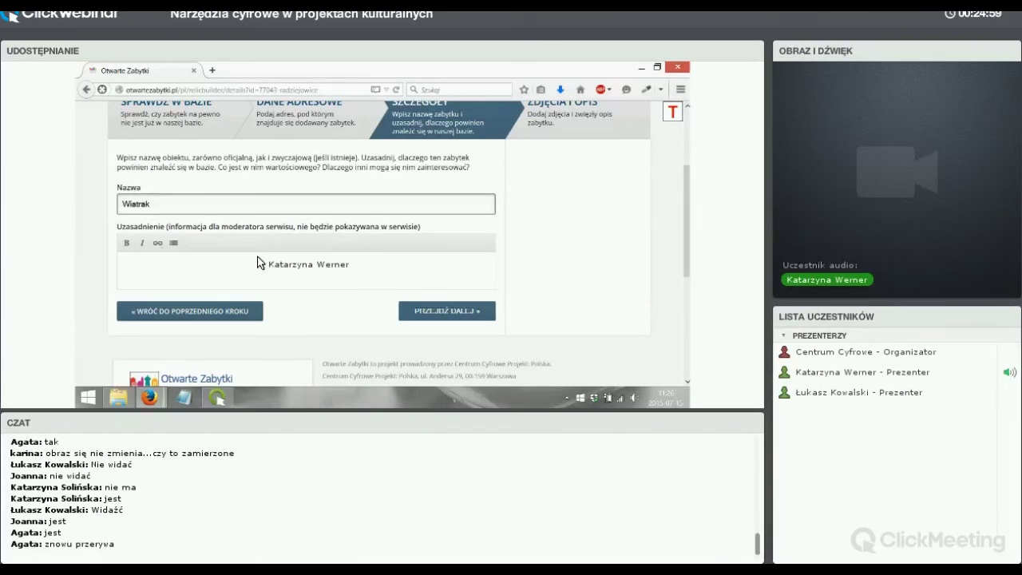
{"action": "type", "text": "Ważnym "}
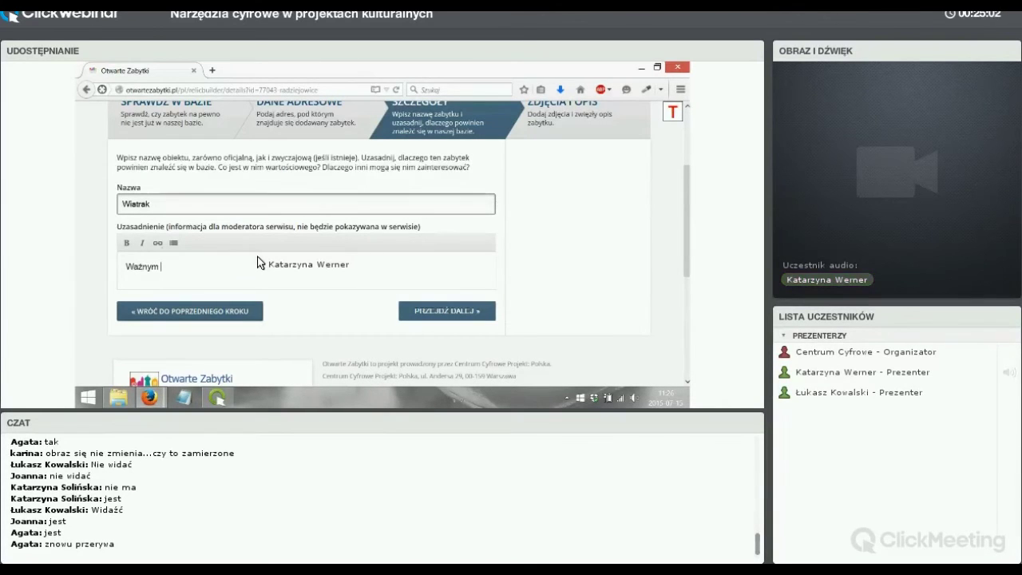
{"action": "type", "text": "zabytkeim"}
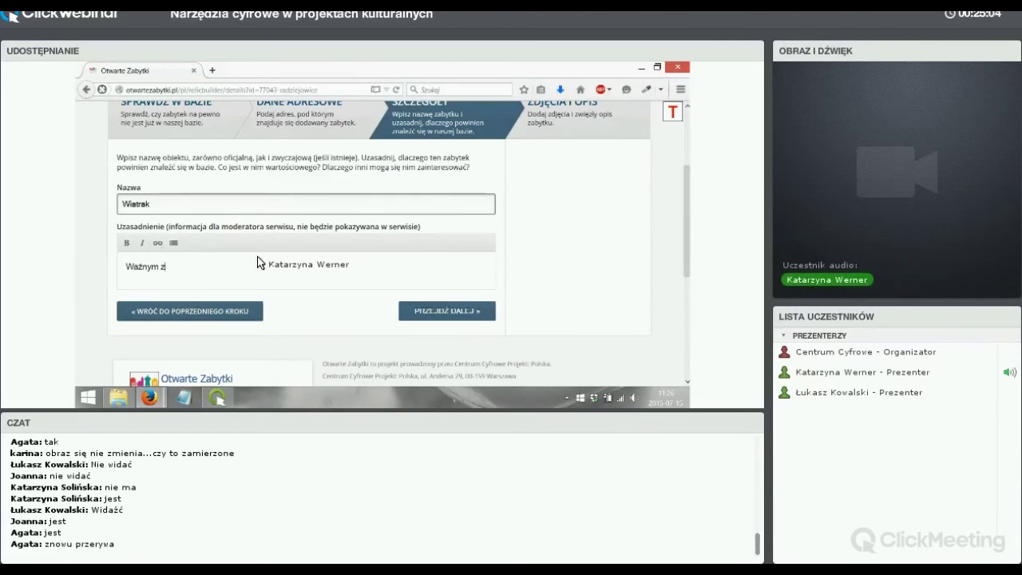
{"action": "key", "text": "BackSpace"}
{"action": "key", "text": "BackSpace"}
{"action": "key", "text": "BackSpace"}
{"action": "key", "text": "BackSpace"}
{"action": "key", "text": "BackSpace"}
{"action": "type", "text": "kiem mi"}
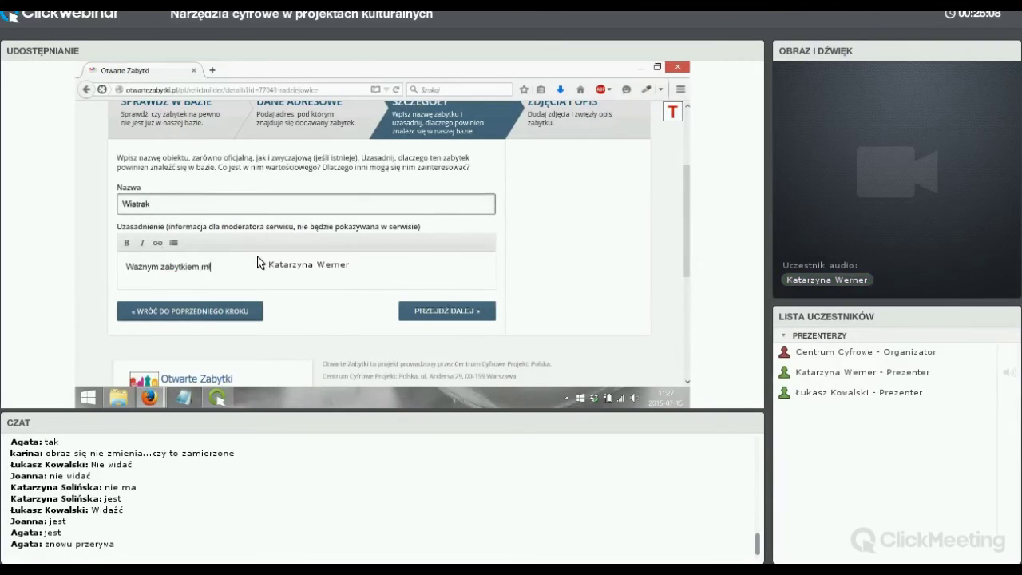
{"action": "type", "text": "ynarstwa"}
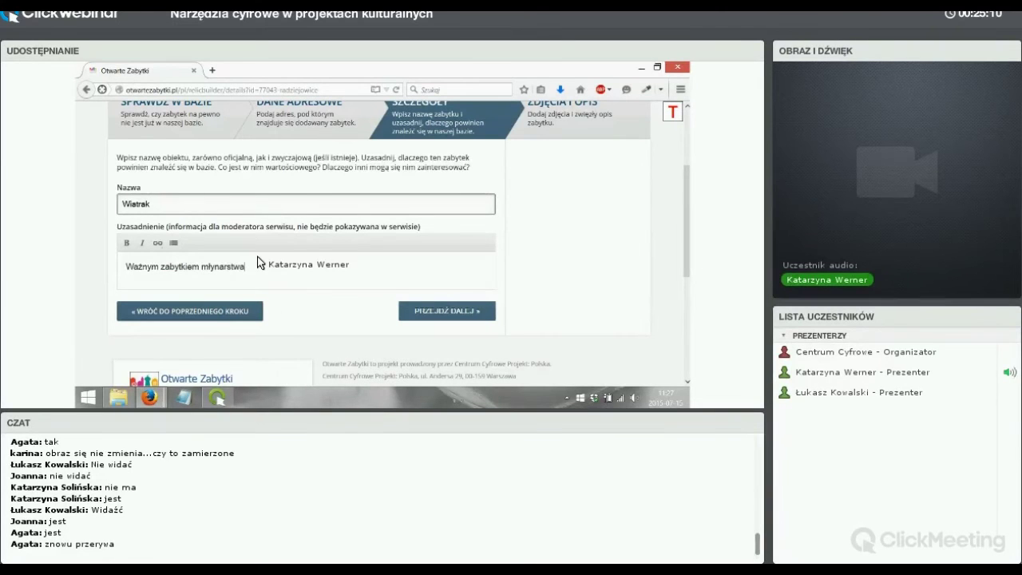
{"action": "left_click", "coordinate": [449, 311]}
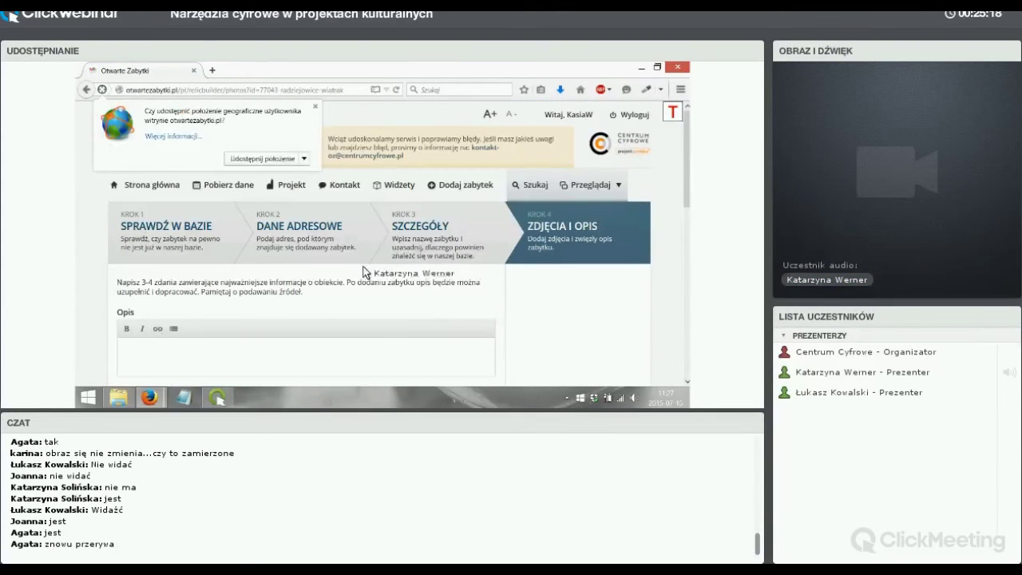
Step: Dismiss the location-sharing request and enter the monument description "Zabytkowym drewnianym wiatrakiem z 1776"
{"action": "left_click", "coordinate": [331, 231]}
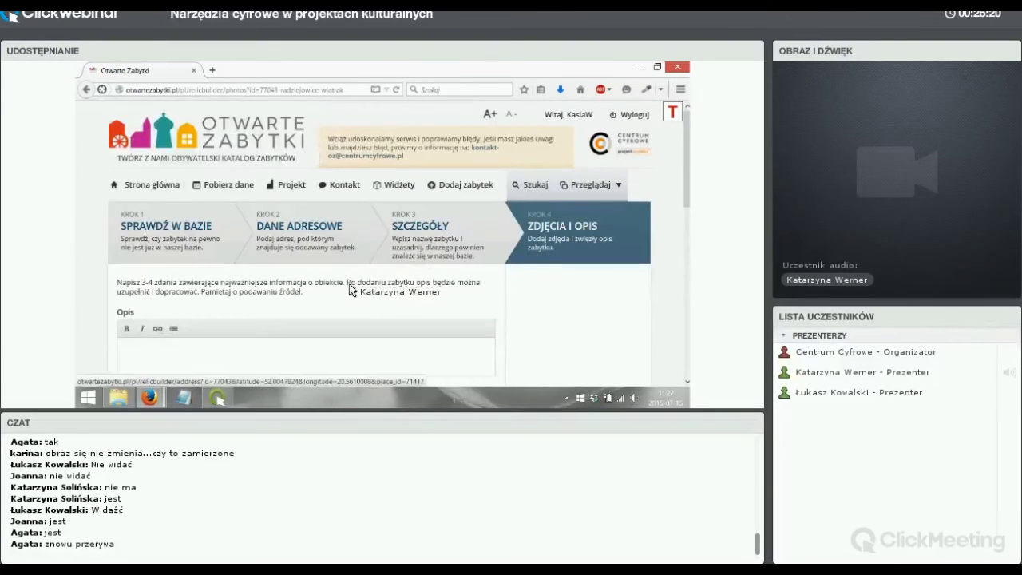
{"action": "scroll", "coordinate": [335, 284], "scroll_direction": "down", "scroll_amount": 2}
{"action": "scroll", "coordinate": [237, 239], "scroll_direction": "down", "scroll_amount": 2}
{"action": "left_click", "coordinate": [231, 227]}
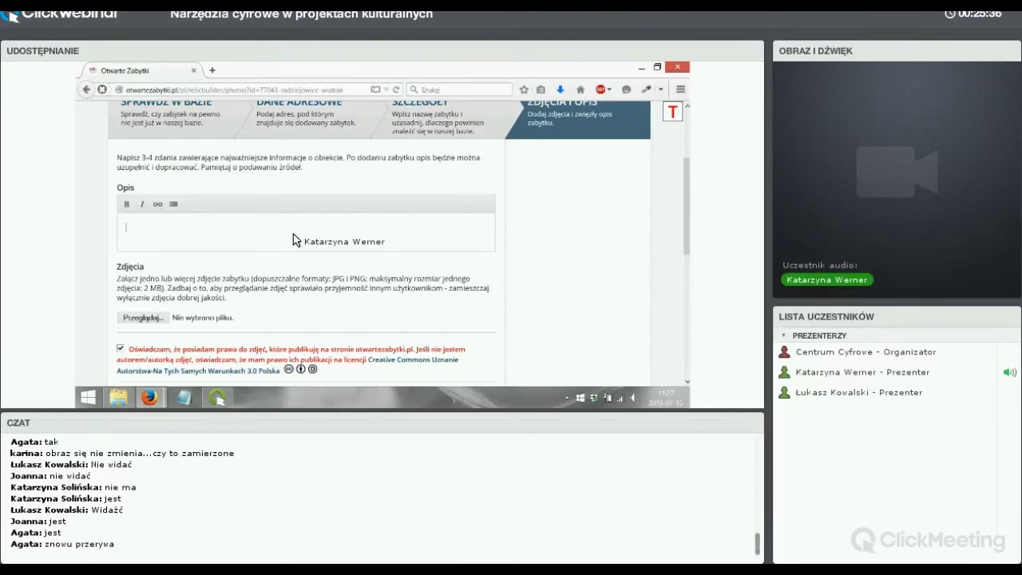
{"action": "type", "text": "Zabytkowym drewnianym wiatrakiem z 1"}
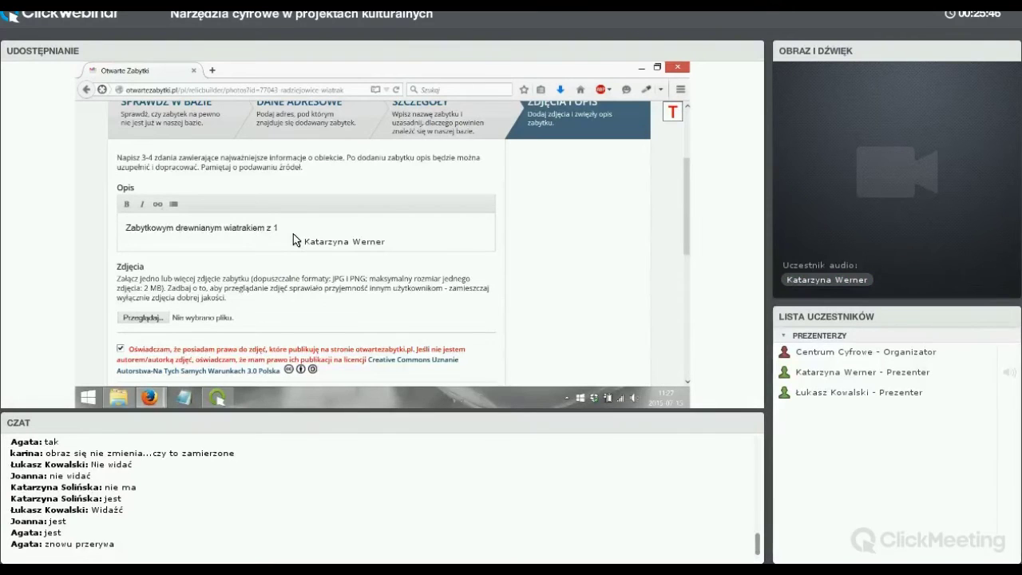
{"action": "type", "text": "776"}
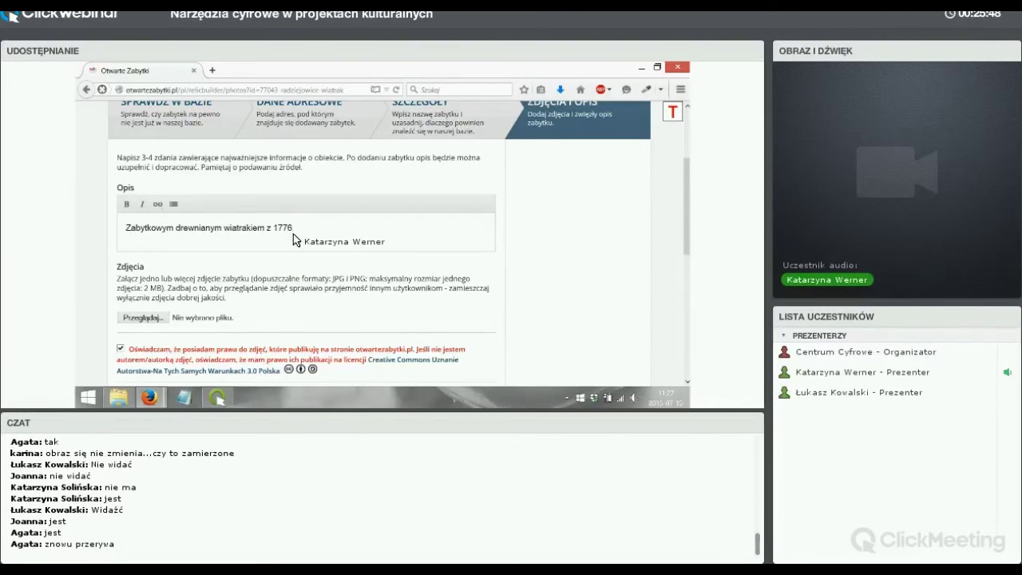
Step: Attach the windmill photo, credit its author with Flickr and CC BY, date it 14.12.2008, and finish adding the monument
{"action": "scroll", "coordinate": [193, 256], "scroll_direction": "down", "scroll_amount": 2}
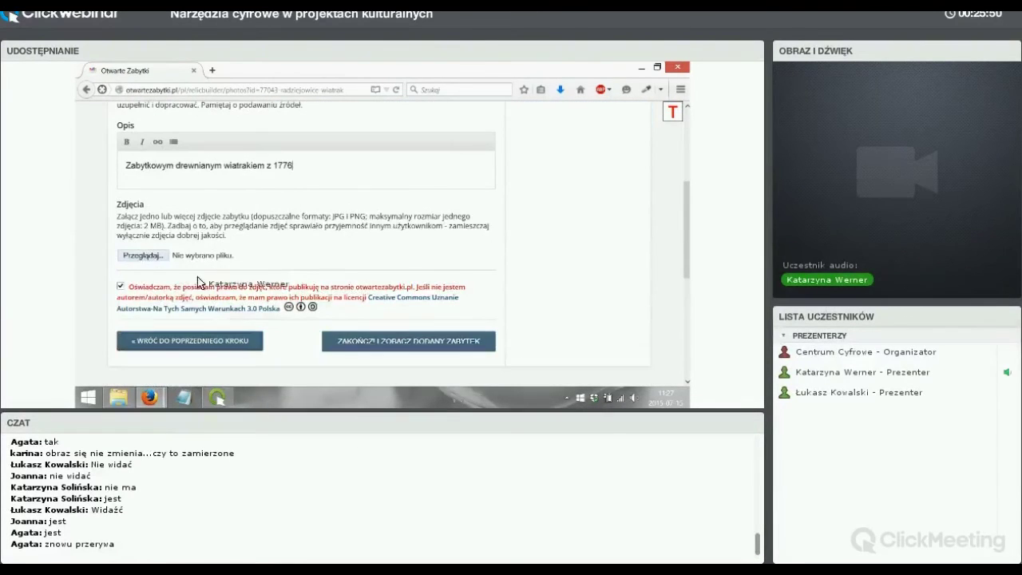
{"action": "left_click", "coordinate": [151, 256]}
{"action": "left_click", "coordinate": [296, 172]}
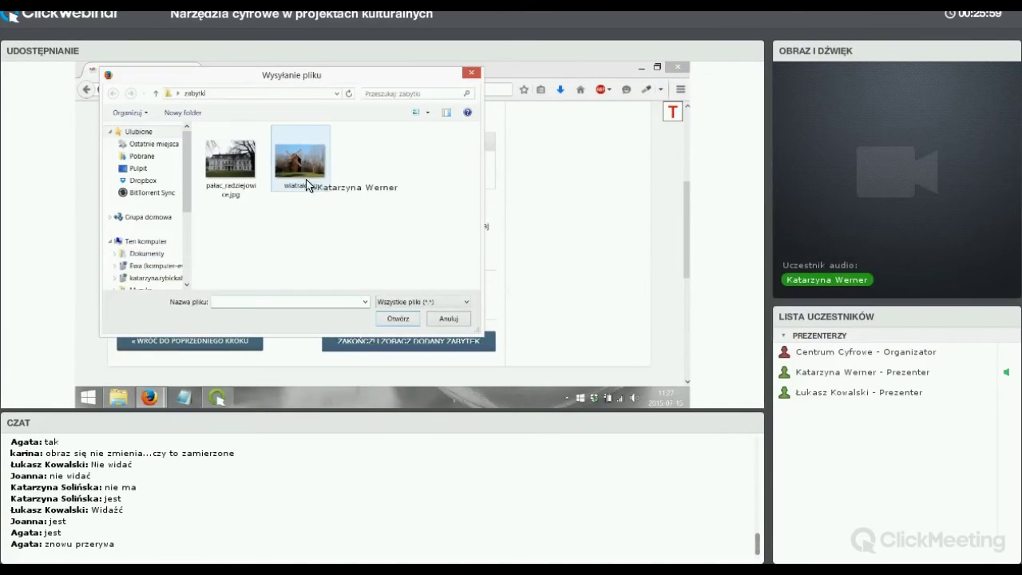
{"action": "left_click", "coordinate": [396, 319]}
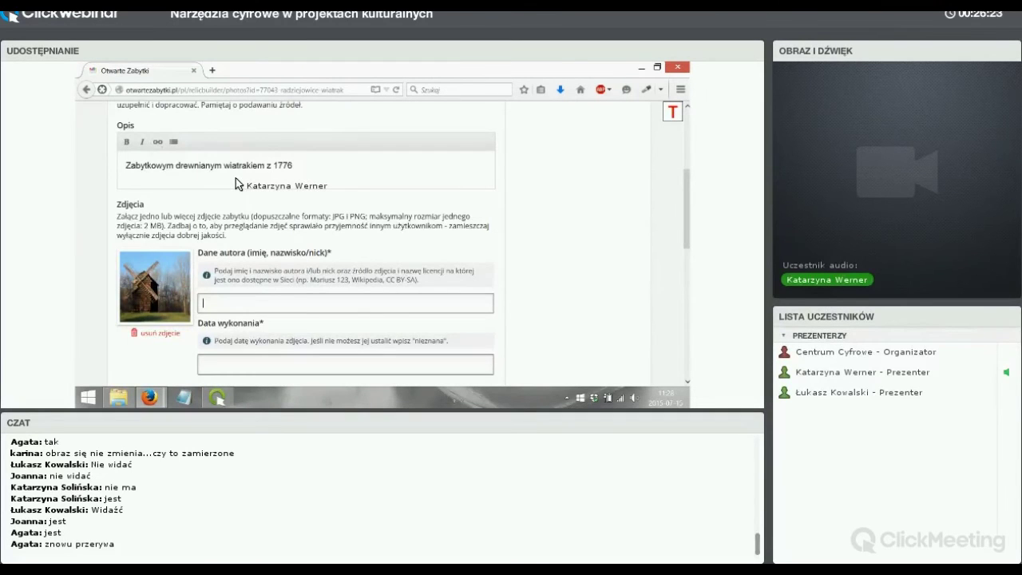
{"action": "key", "text": "Return"}
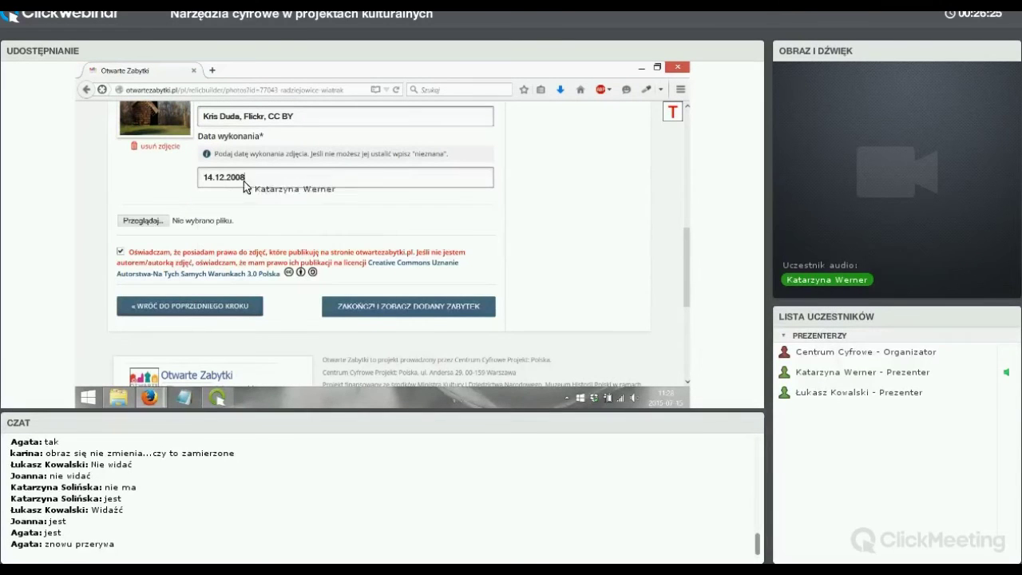
{"action": "left_click", "coordinate": [419, 303]}
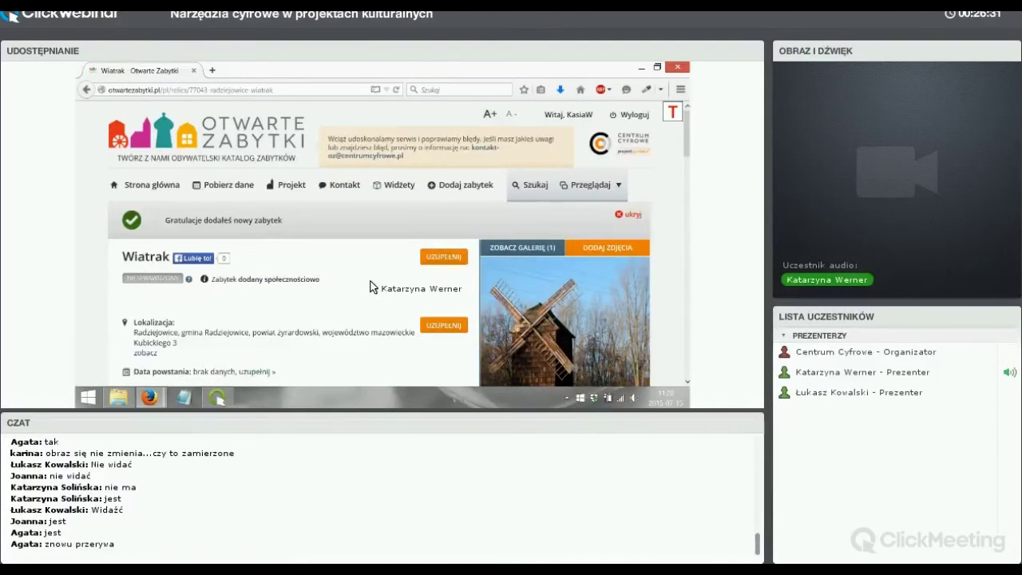
Step: Open a new Spacerownik walking guide and search for monuments matching "pałac, warszawa"
{"action": "scroll", "coordinate": [369, 283], "scroll_direction": "down", "scroll_amount": 2}
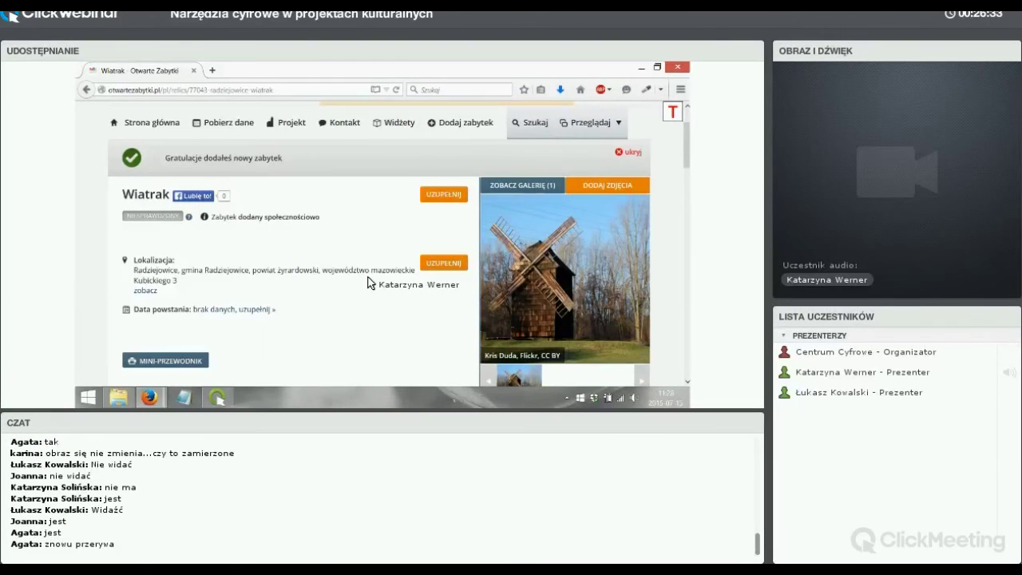
{"action": "scroll", "coordinate": [369, 283], "scroll_direction": "down", "scroll_amount": 1}
{"action": "scroll", "coordinate": [369, 283], "scroll_direction": "up", "scroll_amount": 1}
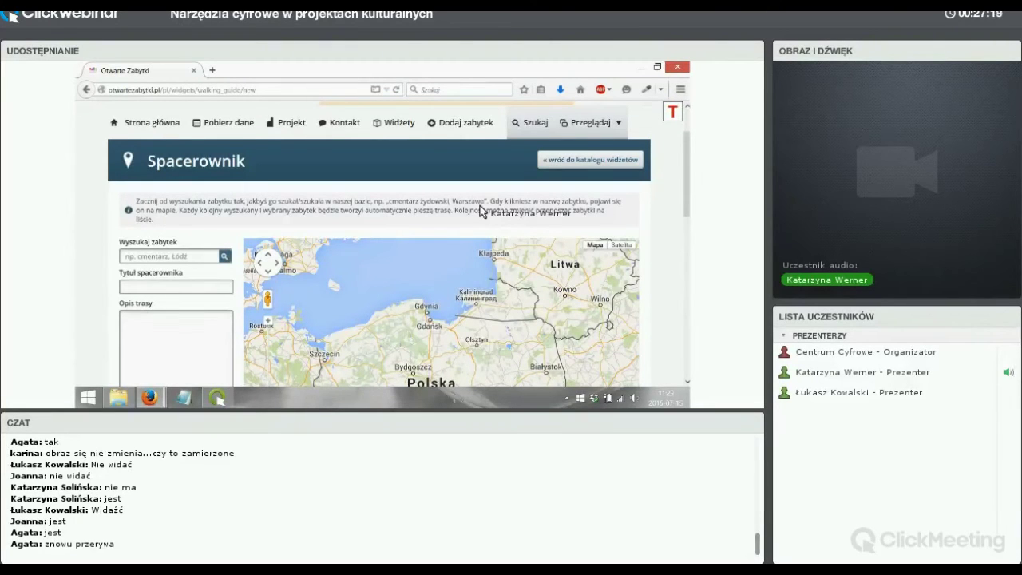
{"action": "left_click", "coordinate": [156, 257]}
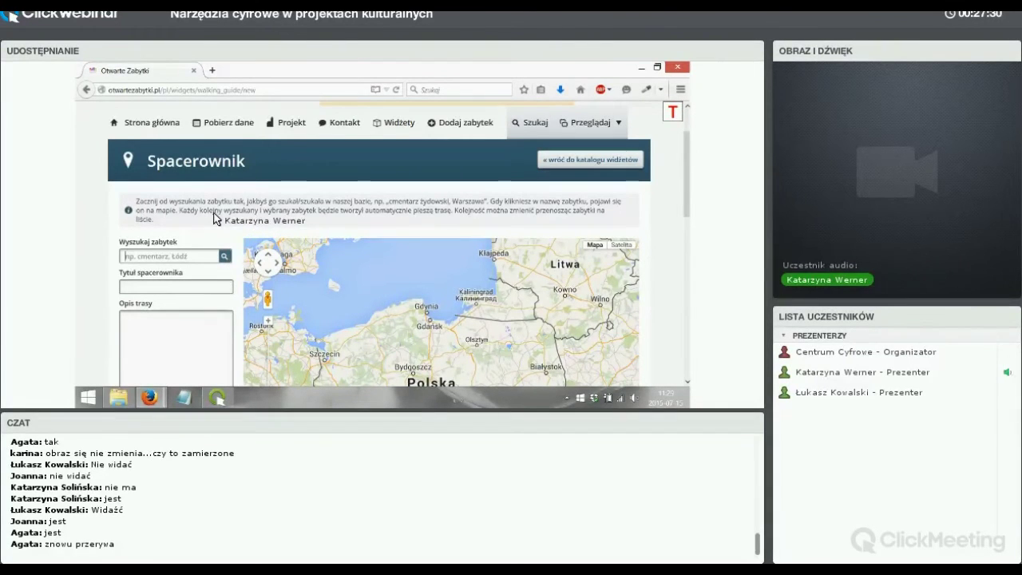
{"action": "type", "text": "pałac"}
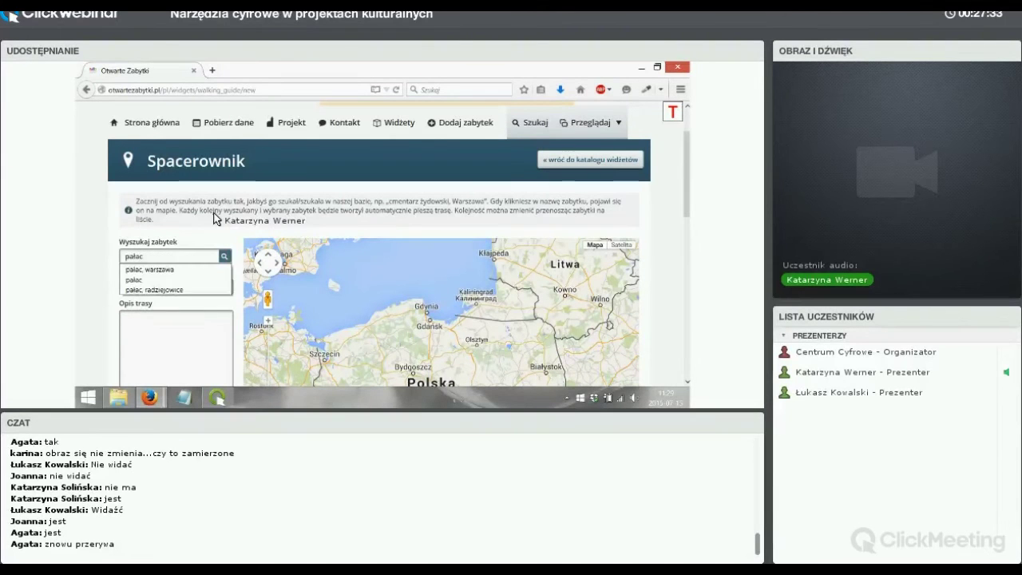
{"action": "key", "text": "Down"}
{"action": "key", "text": "Return"}
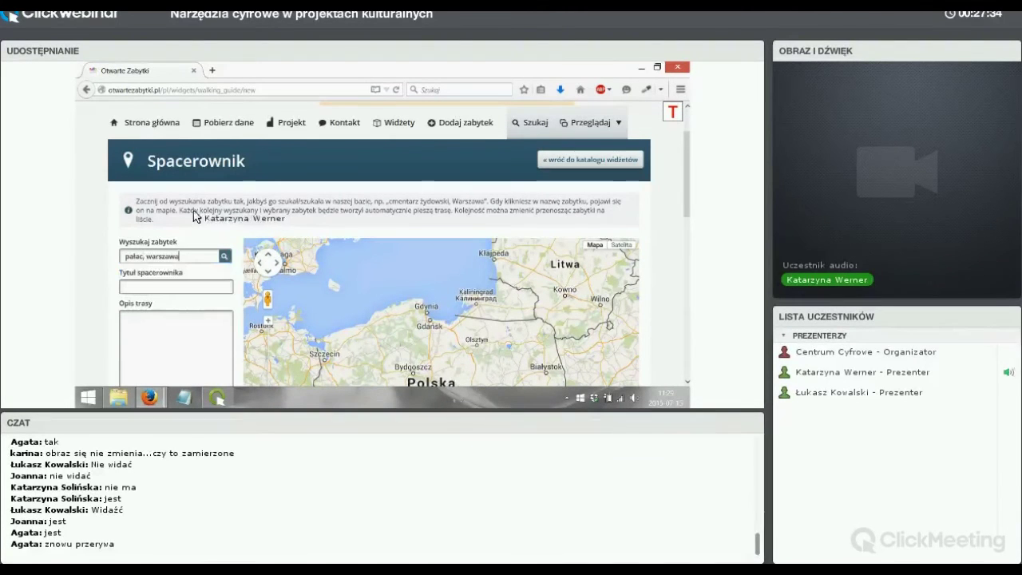
{"action": "left_click", "coordinate": [226, 256]}
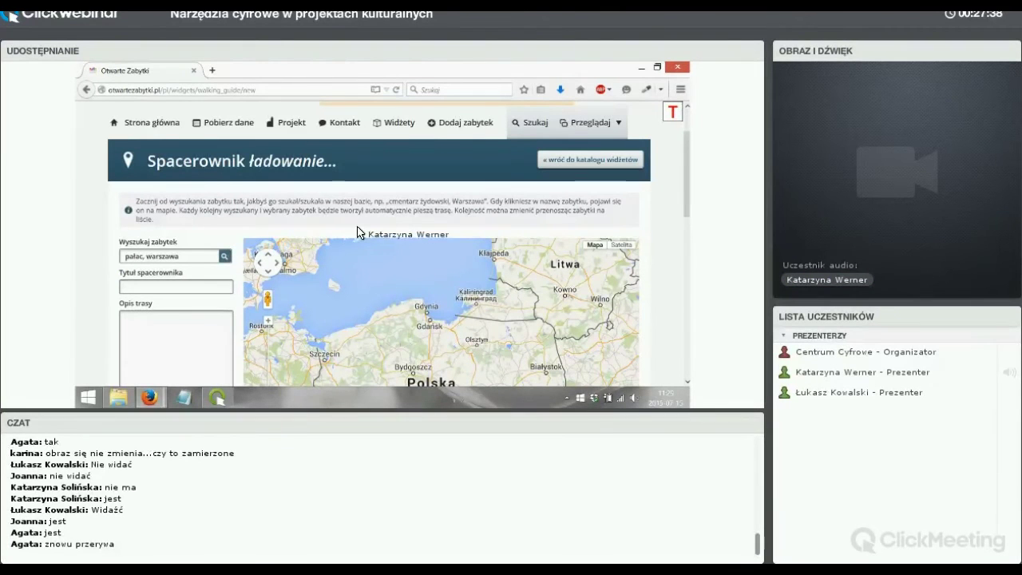
Step: Add Pałac Teppera-Dückerta and the Paca-Radziwiłłów, Arcybiskupiego and Błękitnego (Zamoyskich) palace complexes from the search results to the walking route
{"action": "scroll", "coordinate": [356, 220], "scroll_direction": "down", "scroll_amount": 3}
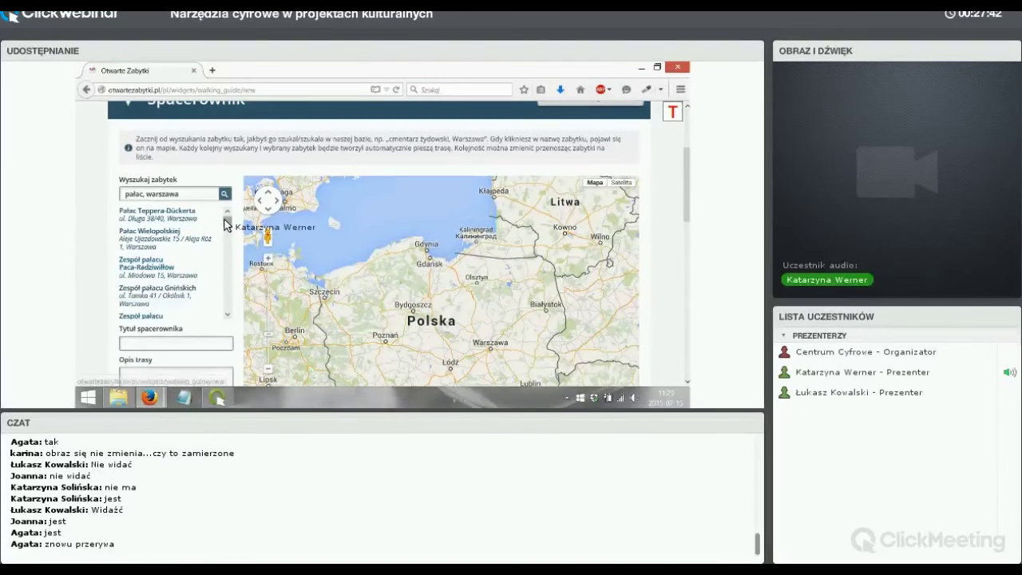
{"action": "scroll", "coordinate": [227, 246], "scroll_direction": "down", "scroll_amount": 5}
{"action": "scroll", "coordinate": [228, 239], "scroll_direction": "up", "scroll_amount": 5}
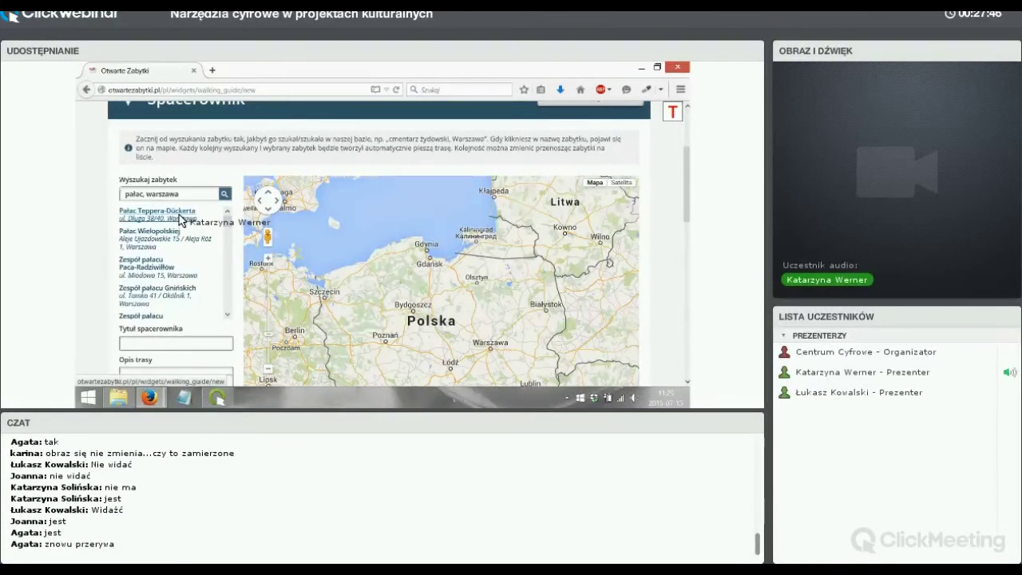
{"action": "left_click", "coordinate": [179, 216]}
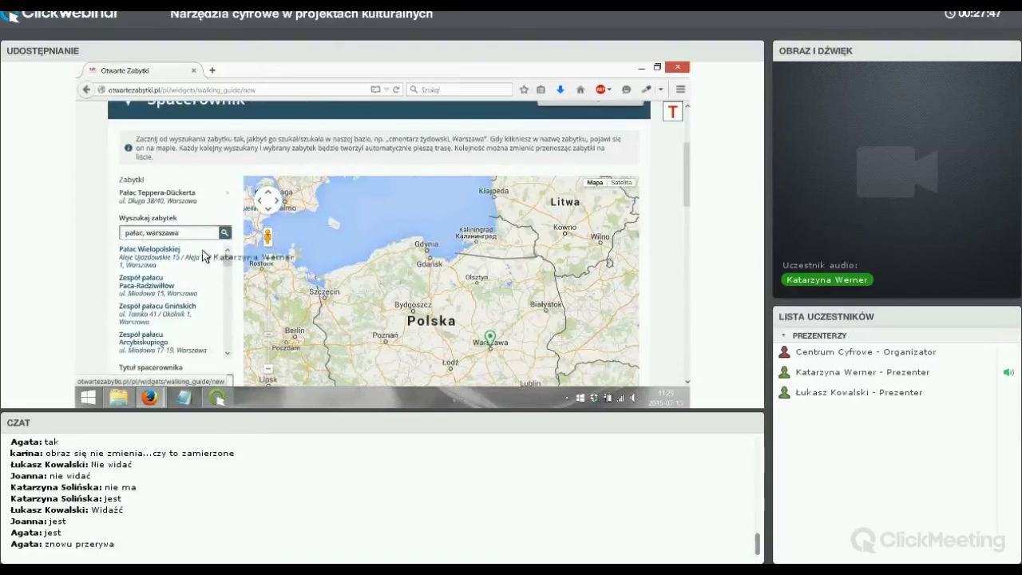
{"action": "left_click", "coordinate": [148, 287]}
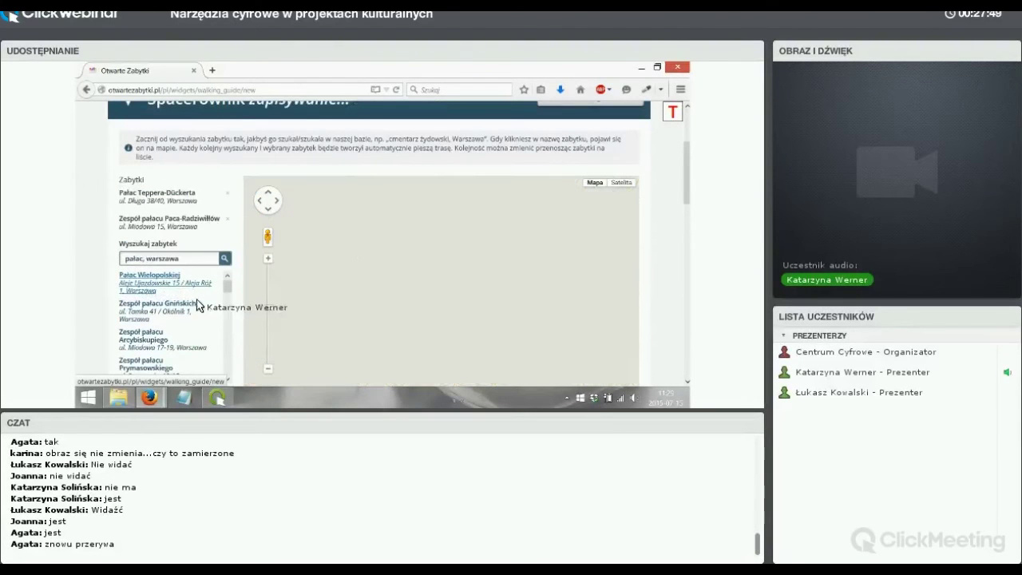
{"action": "left_click", "coordinate": [151, 336]}
{"action": "scroll", "coordinate": [152, 343], "scroll_direction": "down", "scroll_amount": 3}
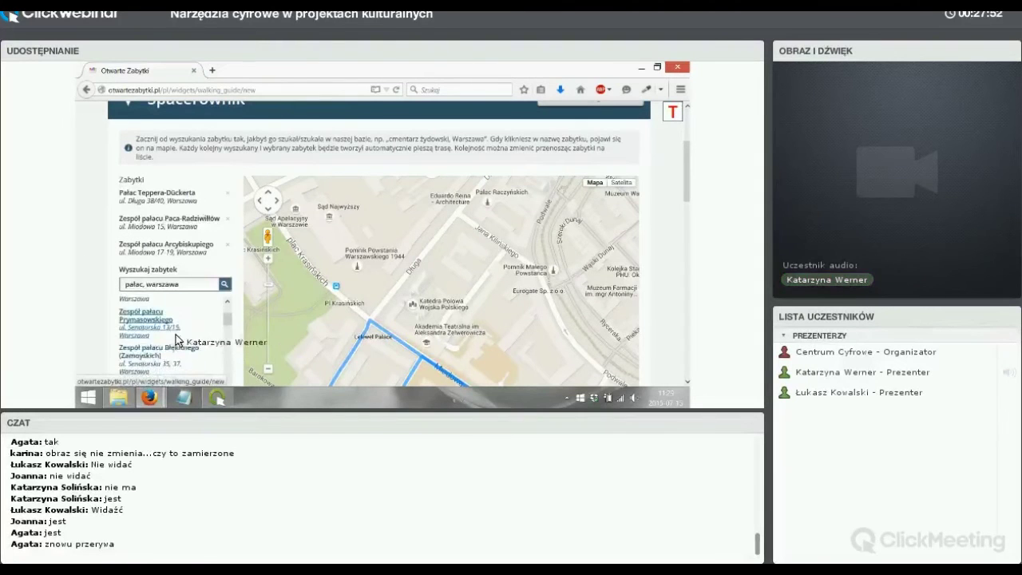
{"action": "left_click", "coordinate": [151, 339]}
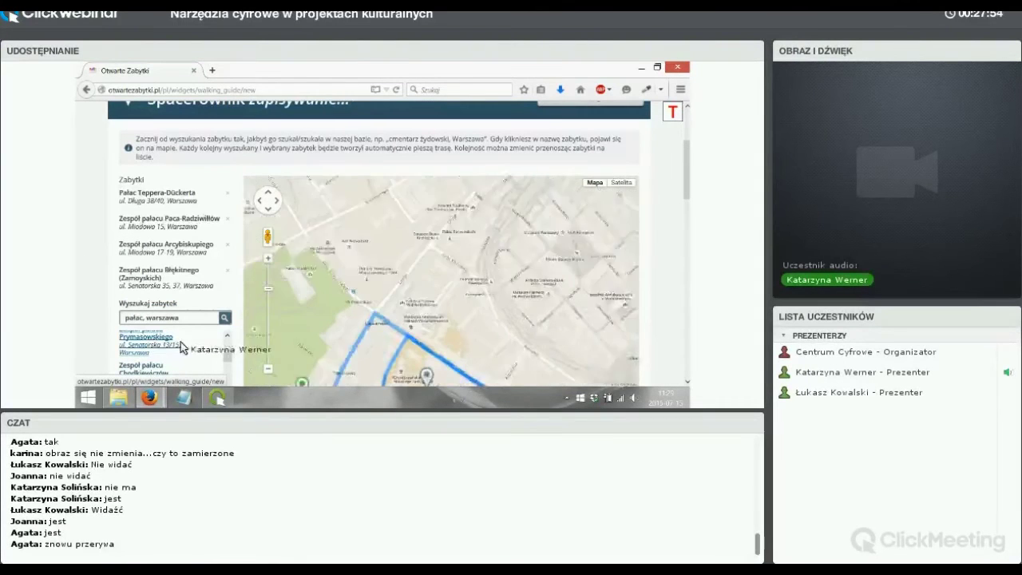
Step: Try reordering the route by moving Pałac Teppera-Dückerta below Zespół pałacu Paca-Radziwiłłów, and restore the original order of stops
{"action": "scroll", "coordinate": [680, 251], "scroll_direction": "down", "scroll_amount": 3}
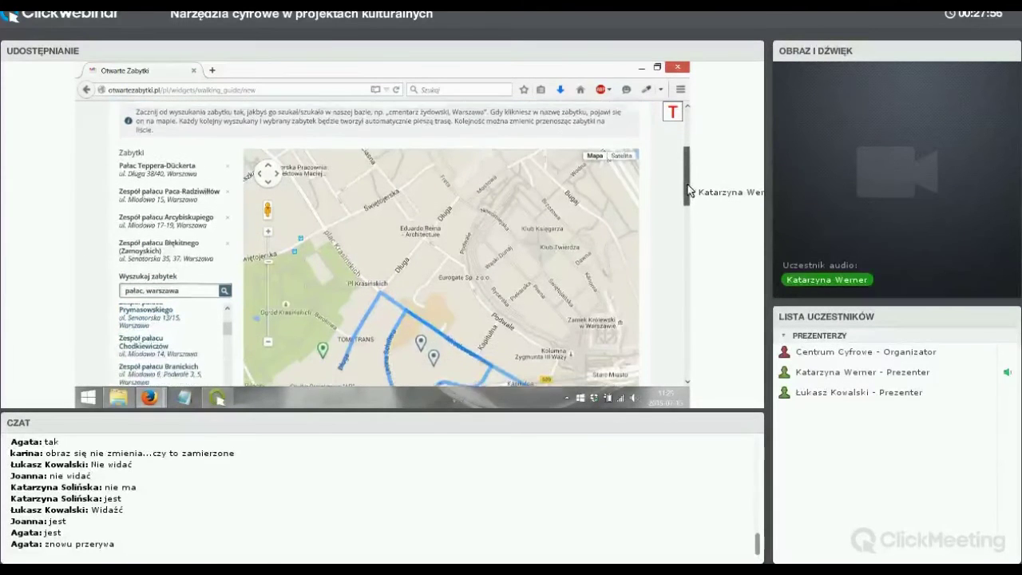
{"action": "left_click_drag", "start_coordinate": [689, 203], "coordinate": [688, 230]}
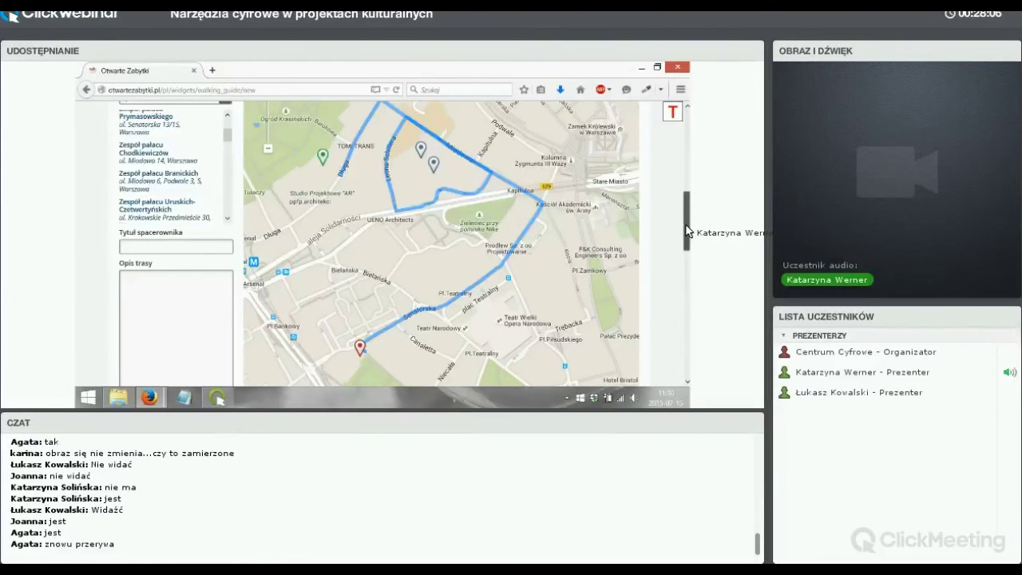
{"action": "scroll", "coordinate": [686, 230], "scroll_direction": "up", "scroll_amount": 1}
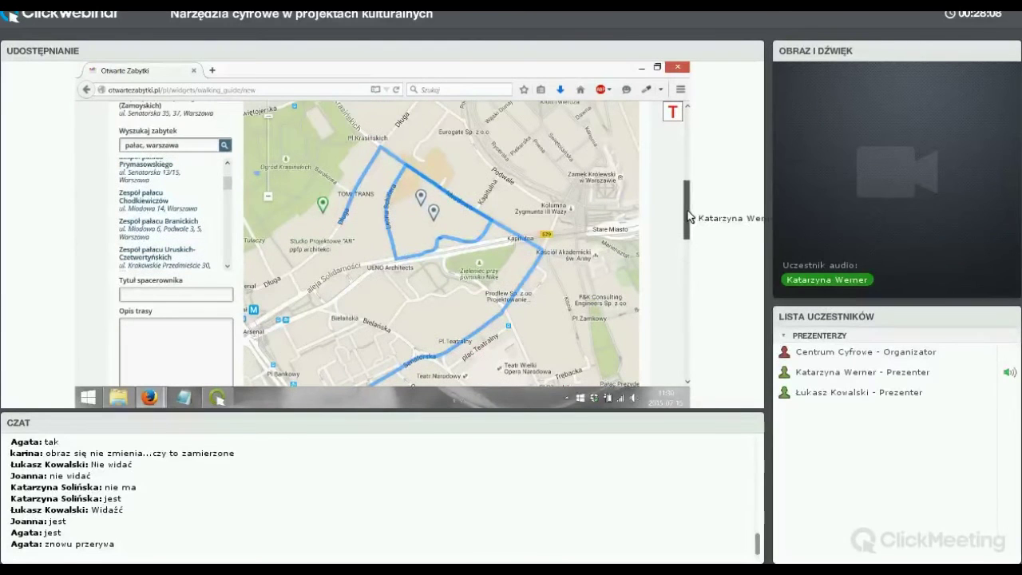
{"action": "scroll", "coordinate": [687, 192], "scroll_direction": "up", "scroll_amount": 3}
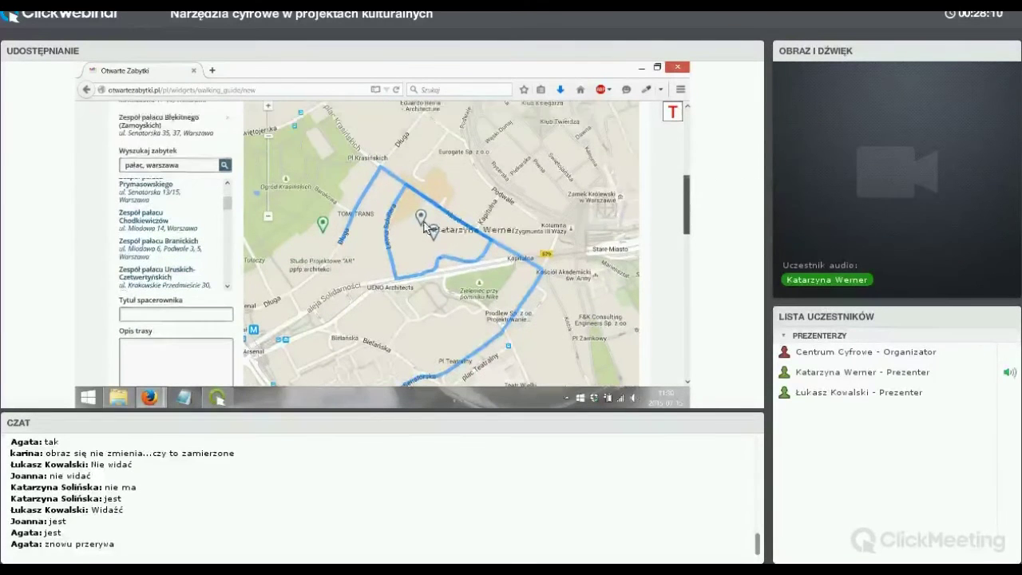
{"action": "scroll", "coordinate": [229, 224], "scroll_direction": "up", "scroll_amount": 1}
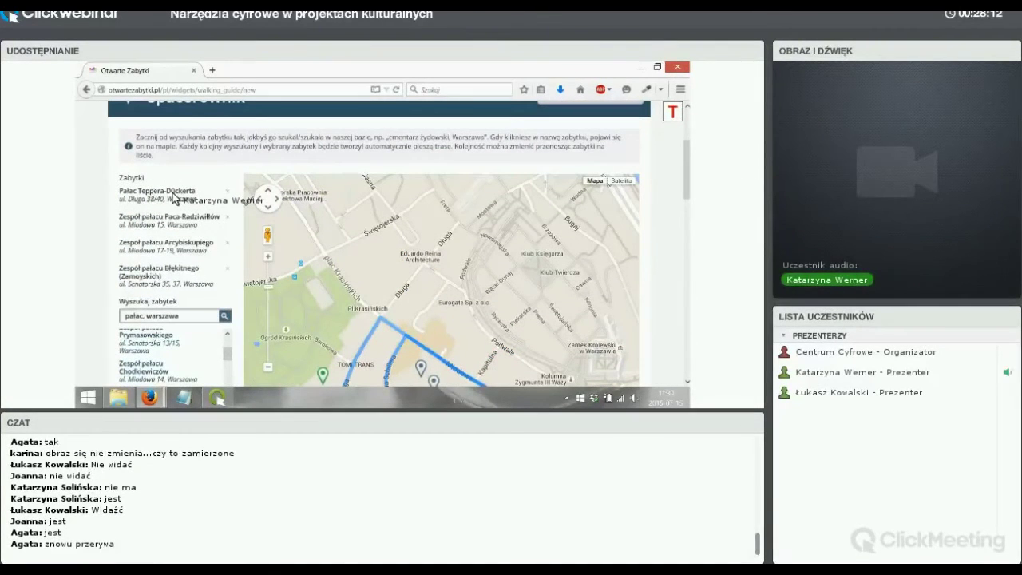
{"action": "left_click_drag", "start_coordinate": [173, 198], "coordinate": [167, 229]}
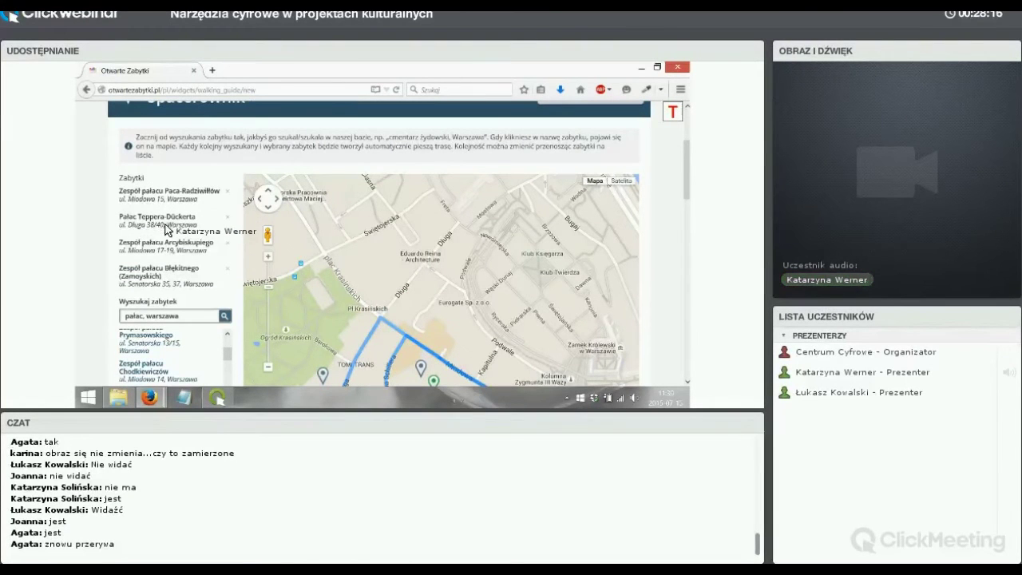
{"action": "left_click_drag", "start_coordinate": [166, 254], "coordinate": [161, 216]}
{"action": "left_click_drag", "start_coordinate": [162, 256], "coordinate": [177, 197]}
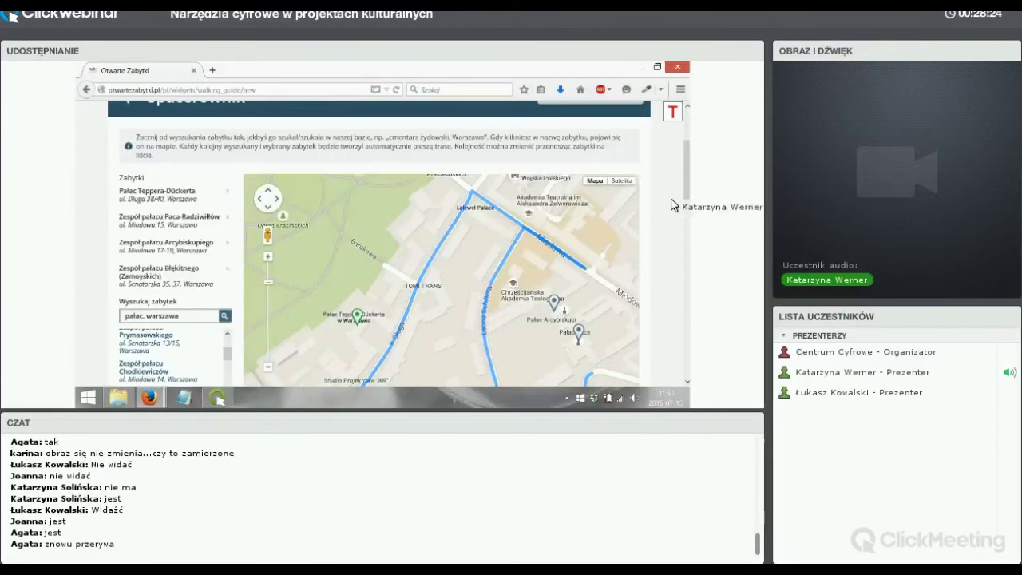
Step: Title the walking guide "pałace warszawy" and enter the route description "spacerownik szlakiem zabytków warszawy"
{"action": "scroll", "coordinate": [686, 192], "scroll_direction": "down", "scroll_amount": 3}
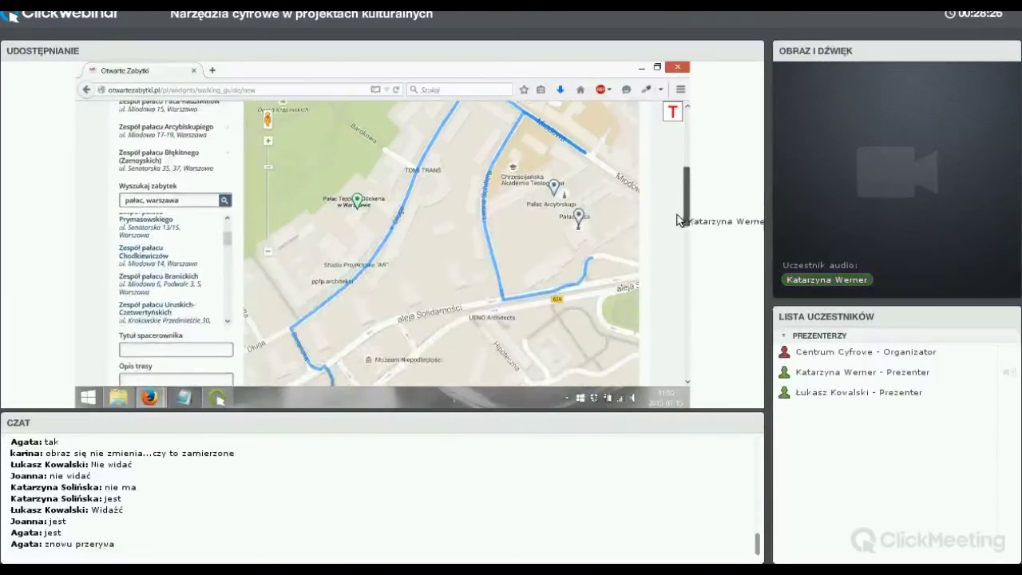
{"action": "scroll", "coordinate": [674, 236], "scroll_direction": "down", "scroll_amount": 2}
{"action": "left_click", "coordinate": [139, 266]}
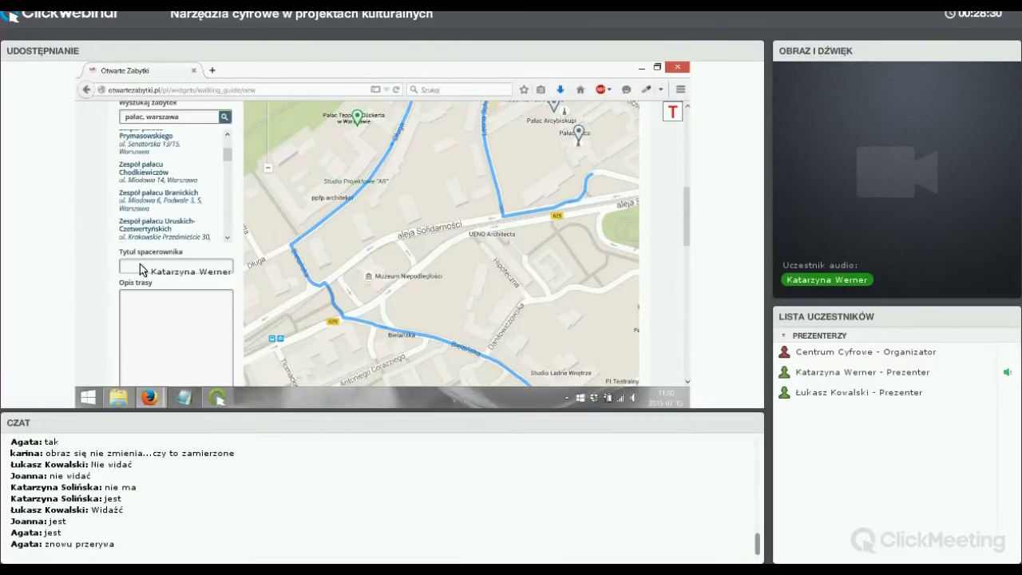
{"action": "type", "text": "pałace warszawy"}
{"action": "left_click", "coordinate": [149, 312]}
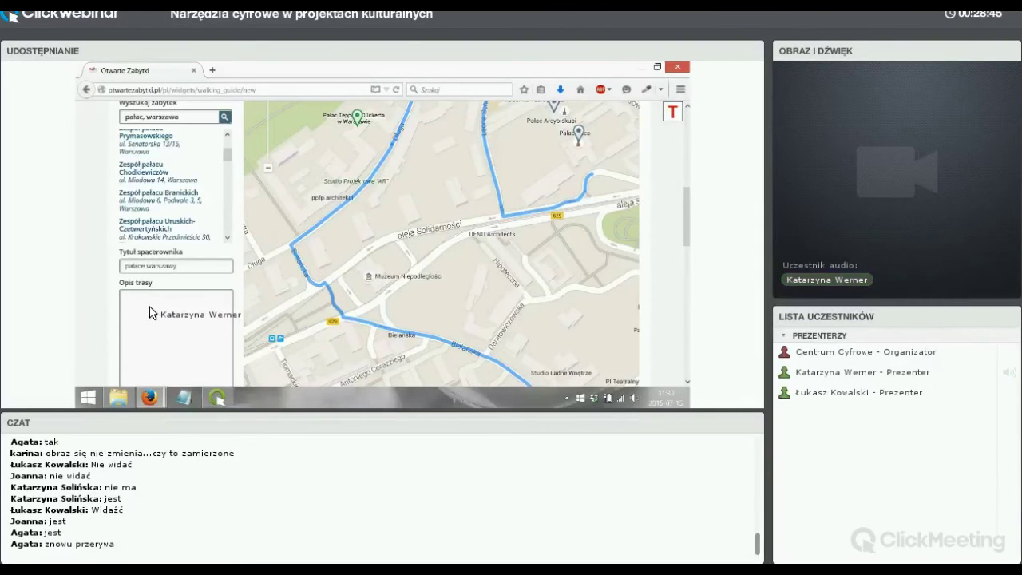
{"action": "type", "text": "spacerownik szlakiem za"}
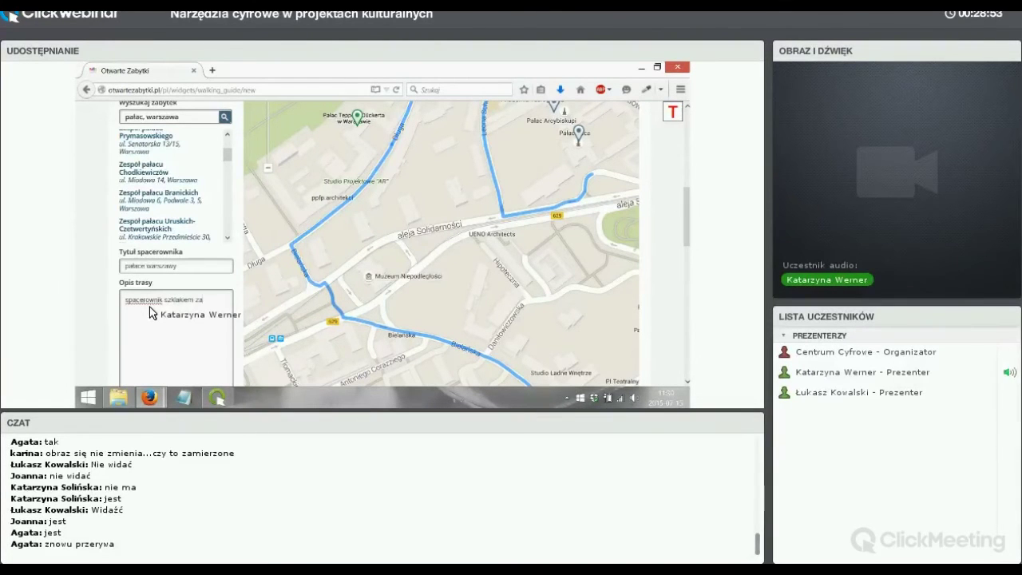
{"action": "type", "text": "tków w"}
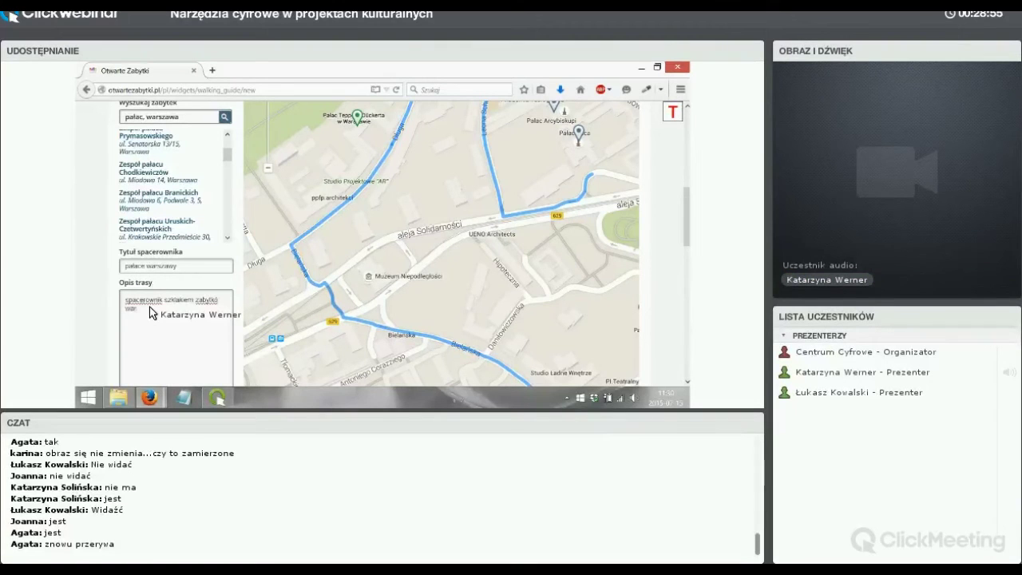
{"action": "type", "text": "arszawy"}
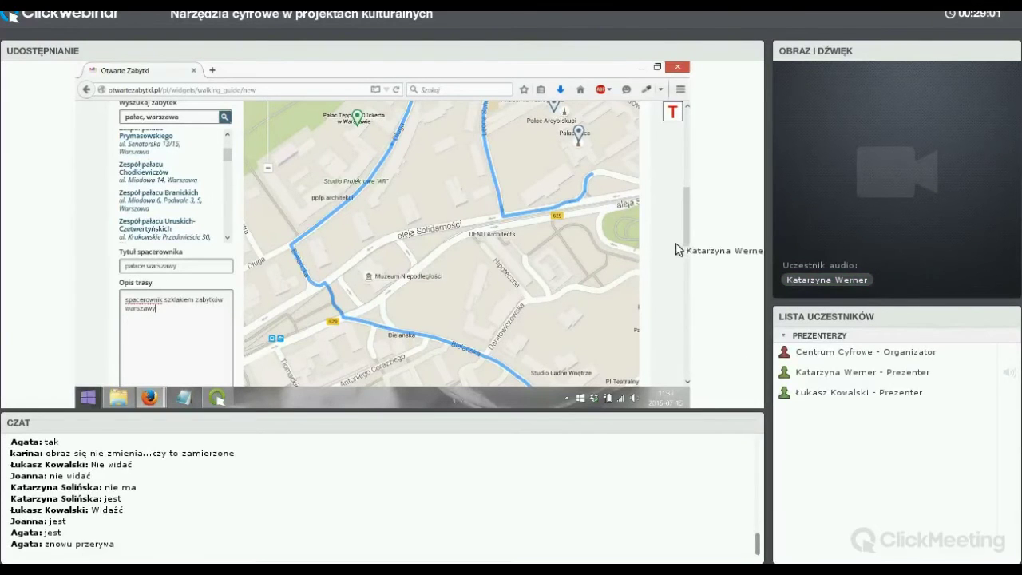
Step: Open the printable version of the walking guide and examine its route map, palace entries and route description
{"action": "left_click_drag", "start_coordinate": [680, 220], "coordinate": [673, 282]}
{"action": "scroll", "coordinate": [671, 288], "scroll_direction": "down", "scroll_amount": 3}
{"action": "scroll", "coordinate": [676, 287], "scroll_direction": "up", "scroll_amount": 1}
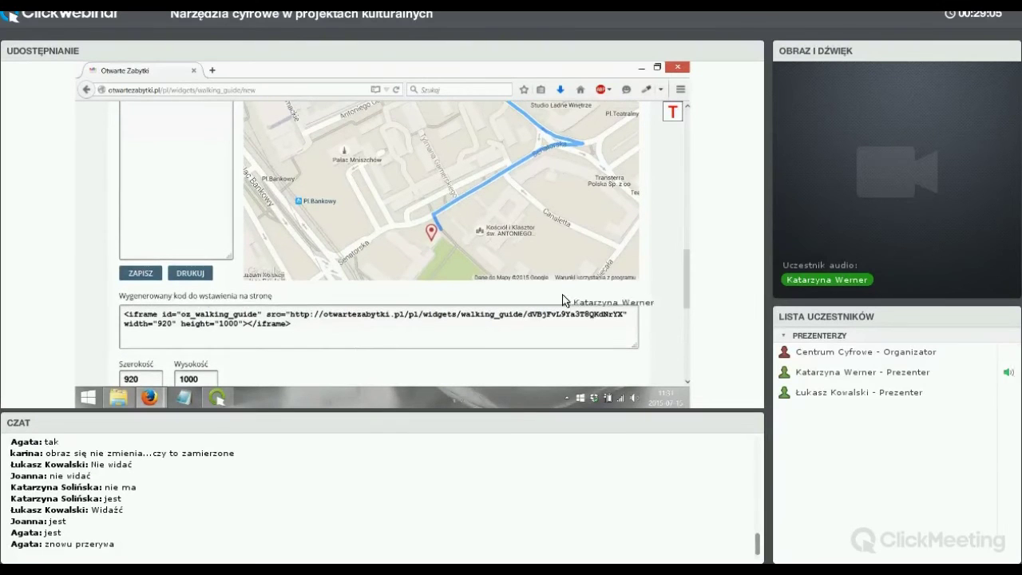
{"action": "left_click", "coordinate": [198, 275]}
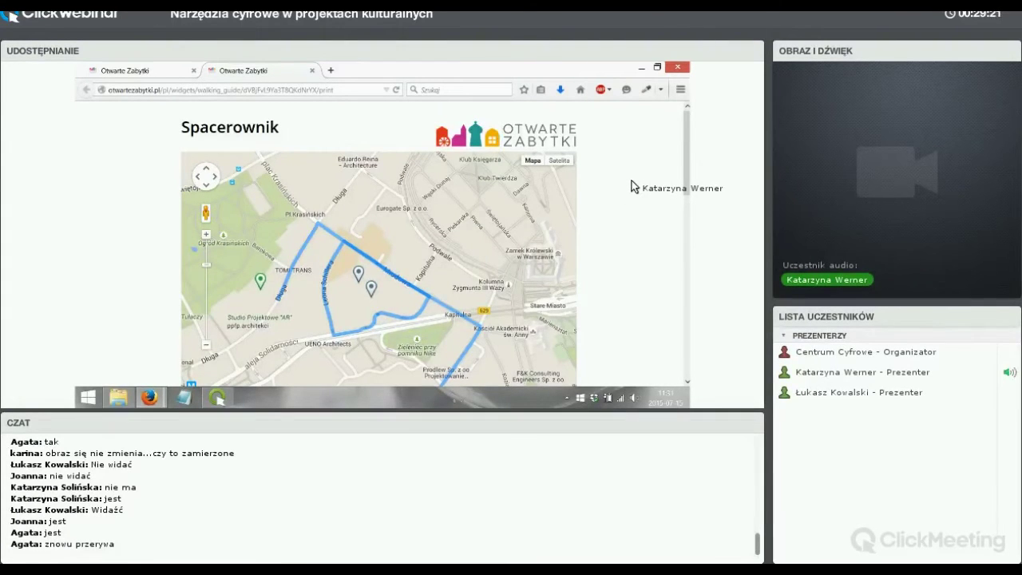
{"action": "scroll", "coordinate": [630, 186], "scroll_direction": "down", "scroll_amount": 2}
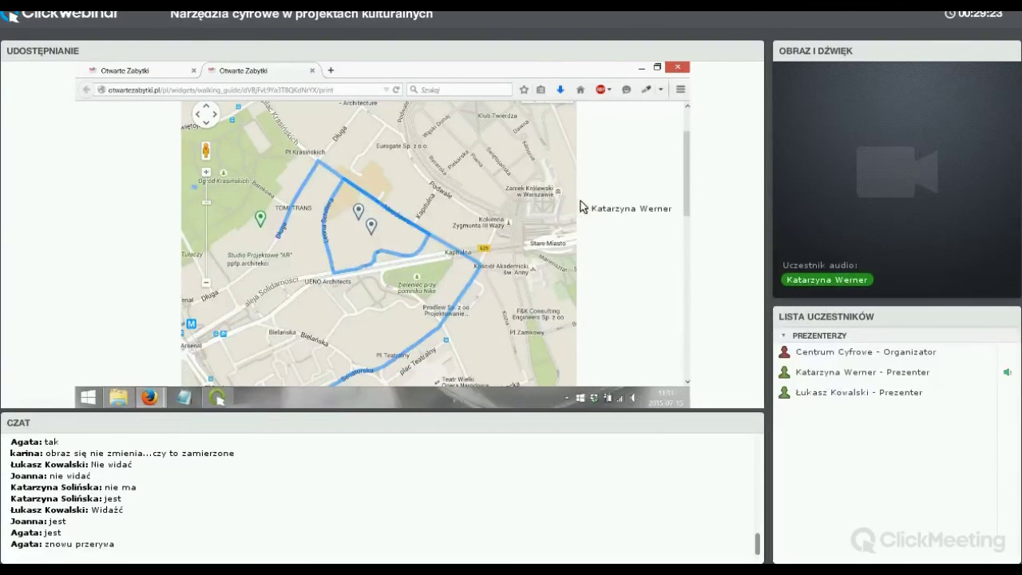
{"action": "scroll", "coordinate": [575, 207], "scroll_direction": "down", "scroll_amount": 8}
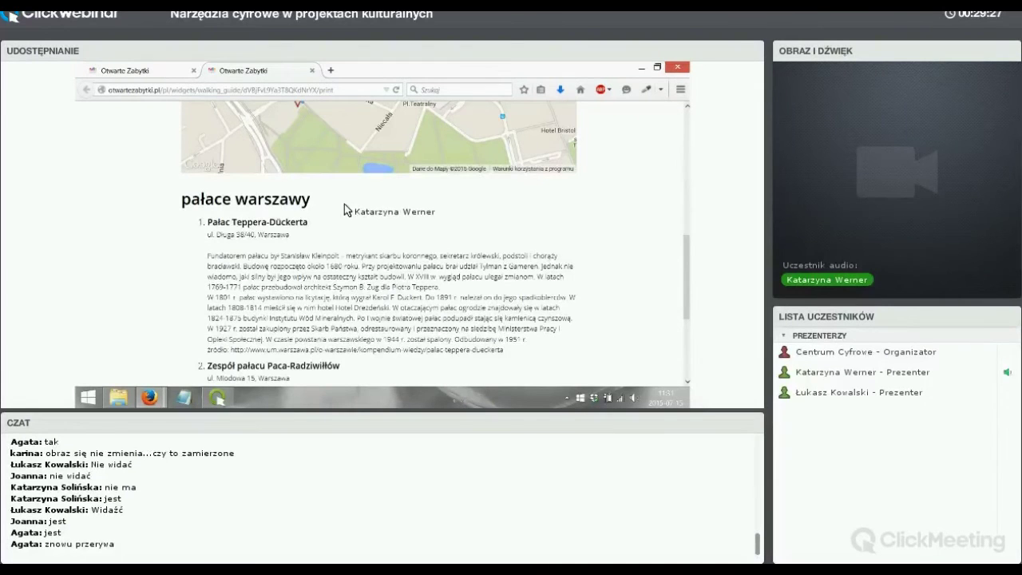
{"action": "scroll", "coordinate": [343, 211], "scroll_direction": "down", "scroll_amount": 2}
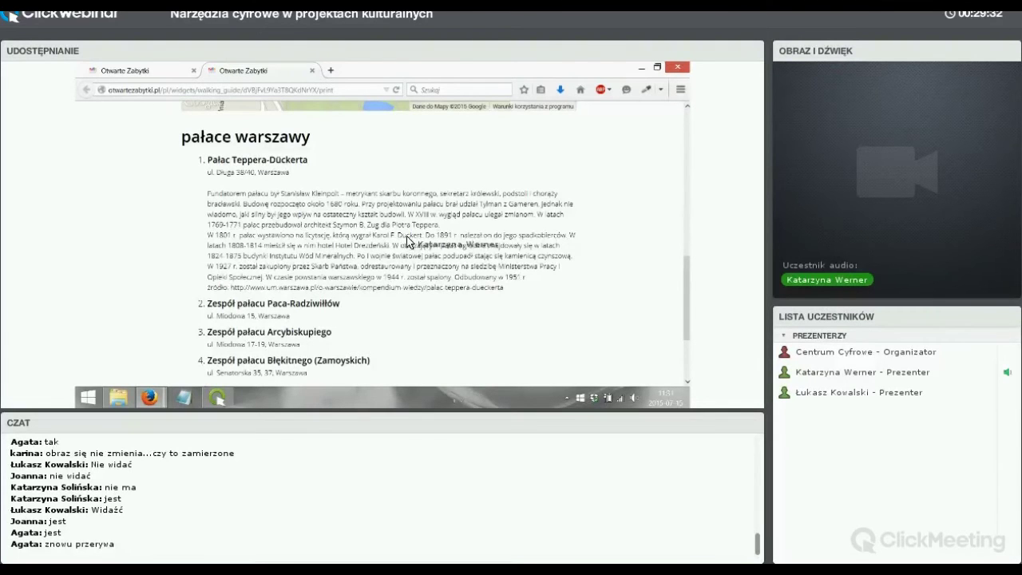
{"action": "scroll", "coordinate": [427, 215], "scroll_direction": "down", "scroll_amount": 2}
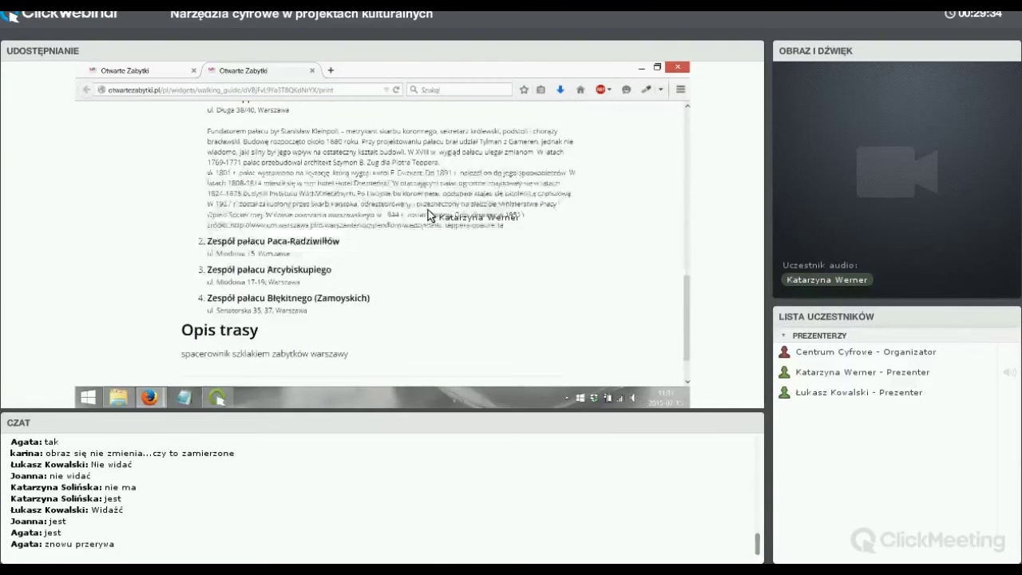
{"action": "scroll", "coordinate": [327, 186], "scroll_direction": "up", "scroll_amount": 2}
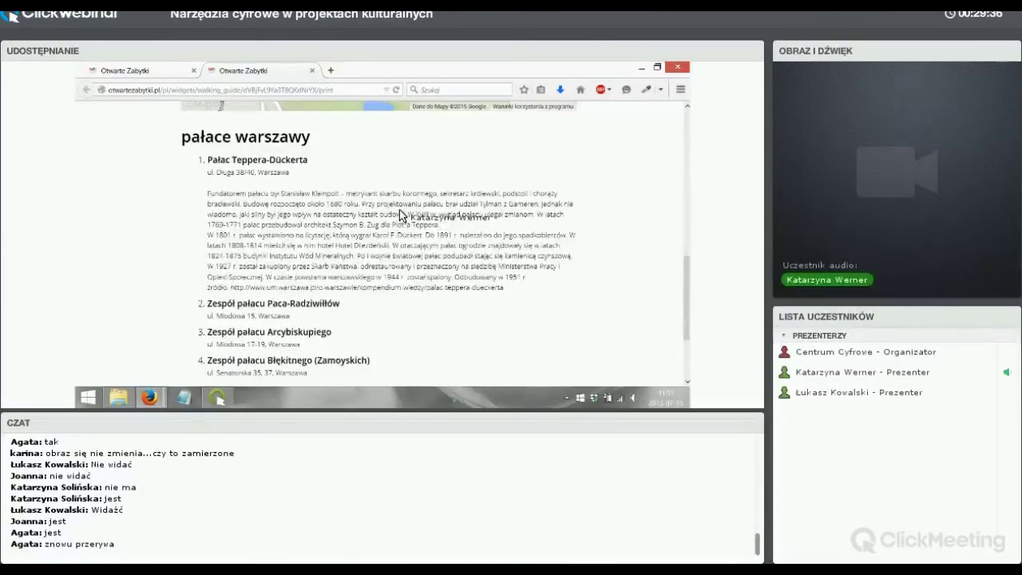